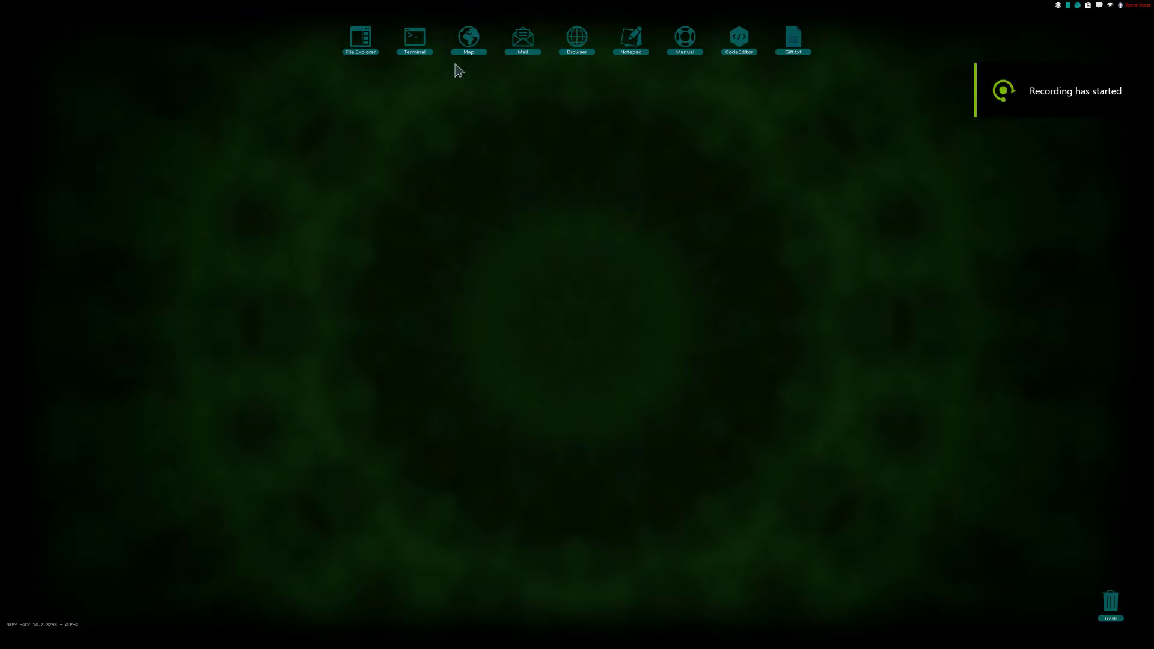
left_click(577, 41)
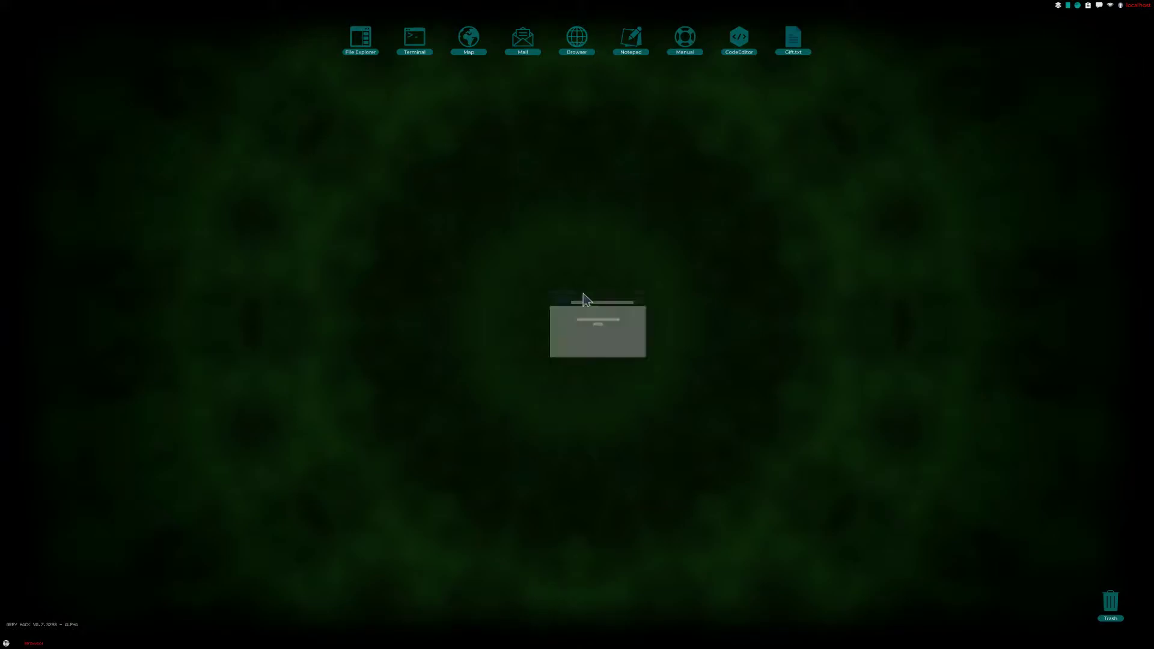
left_click(583, 337)
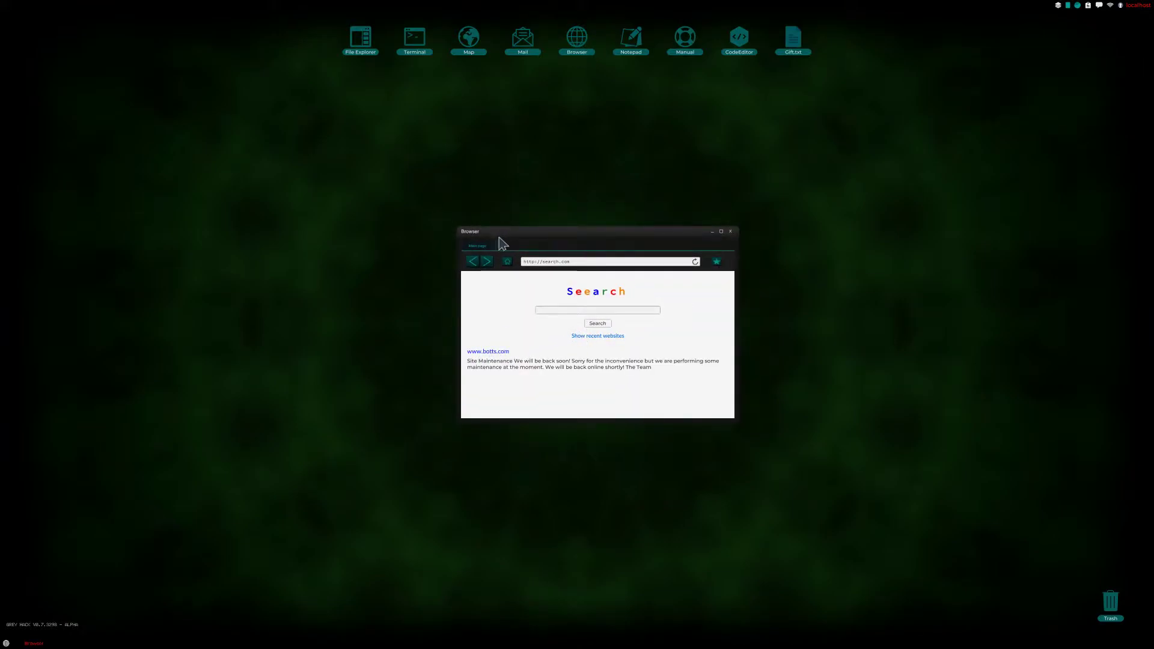
left_click_drag(636, 232, 920, 222)
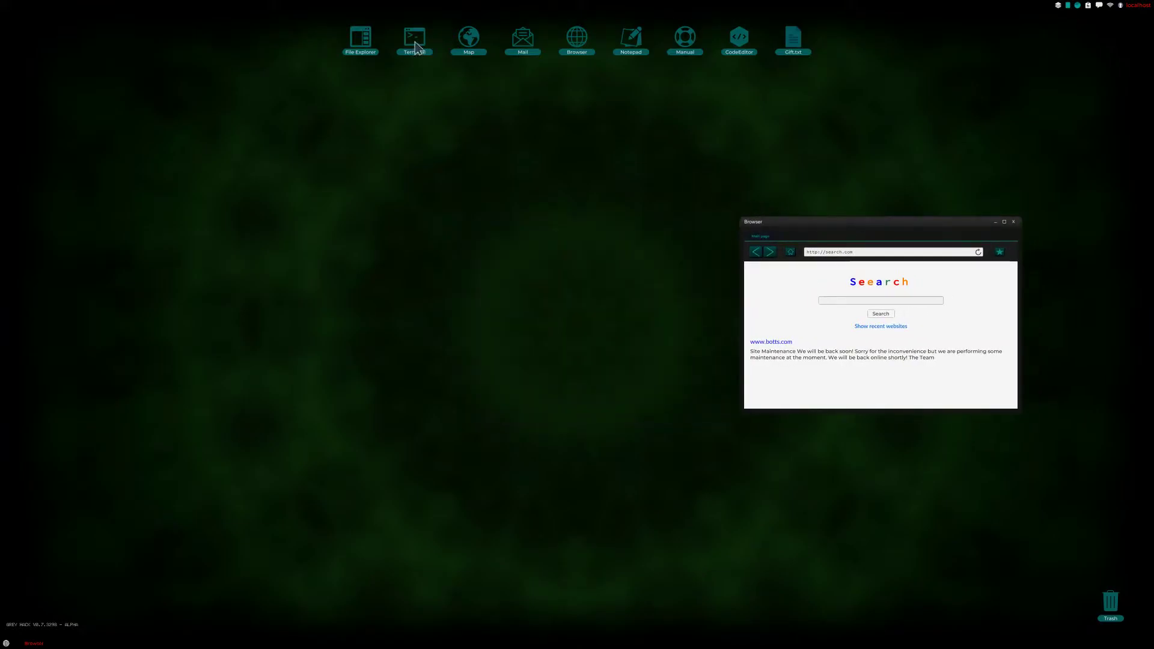
- Open the Terminal and become root with sudo -s and the password
left_click(416, 41)
left_click(557, 315)
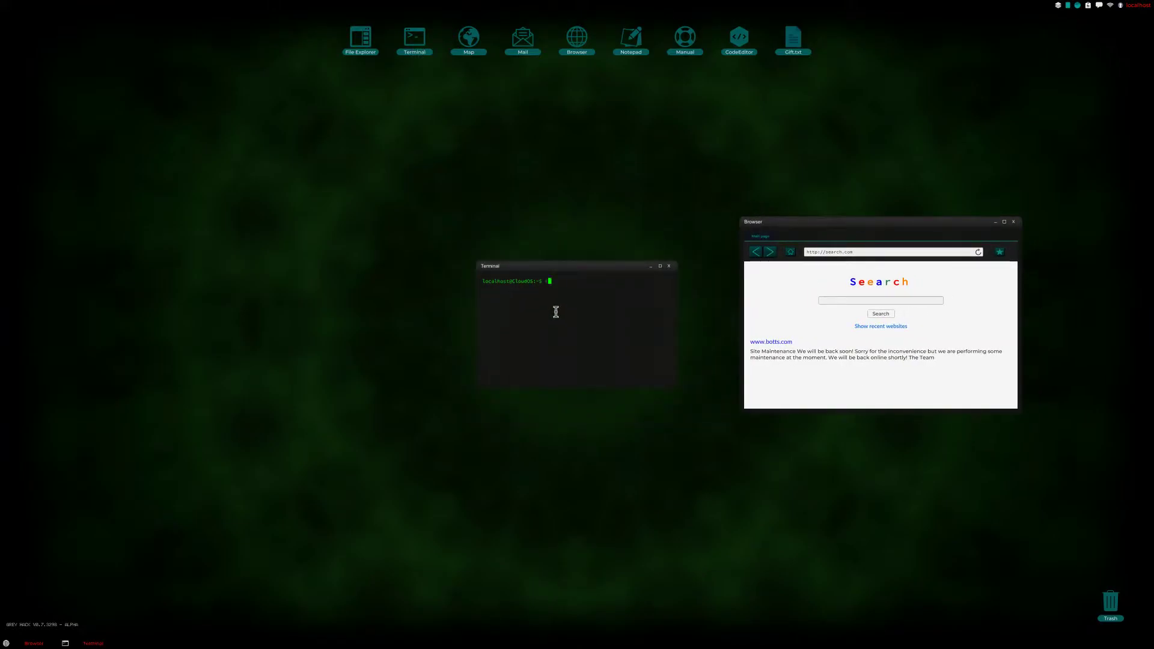
type("sudo-s")
key("Return")
type("***")
key("BackSpace")
key("BackSpace")
key("BackSpace")
type("***")
key("Return")
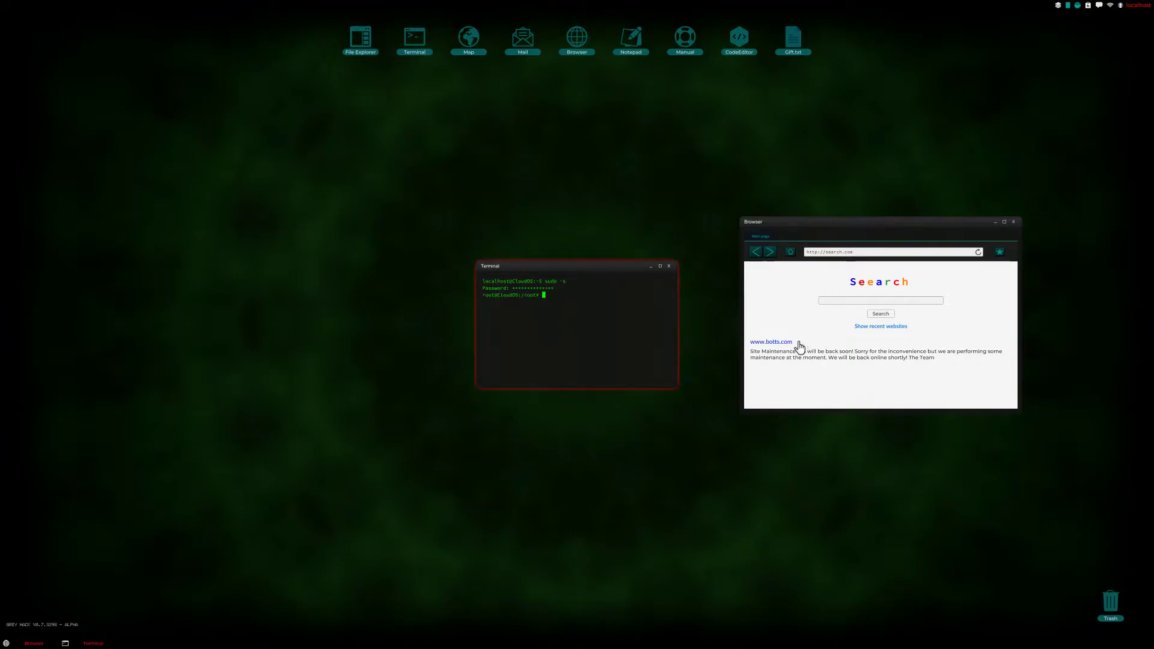
left_click(772, 342)
double_click(816, 252)
key("ctrl+c")
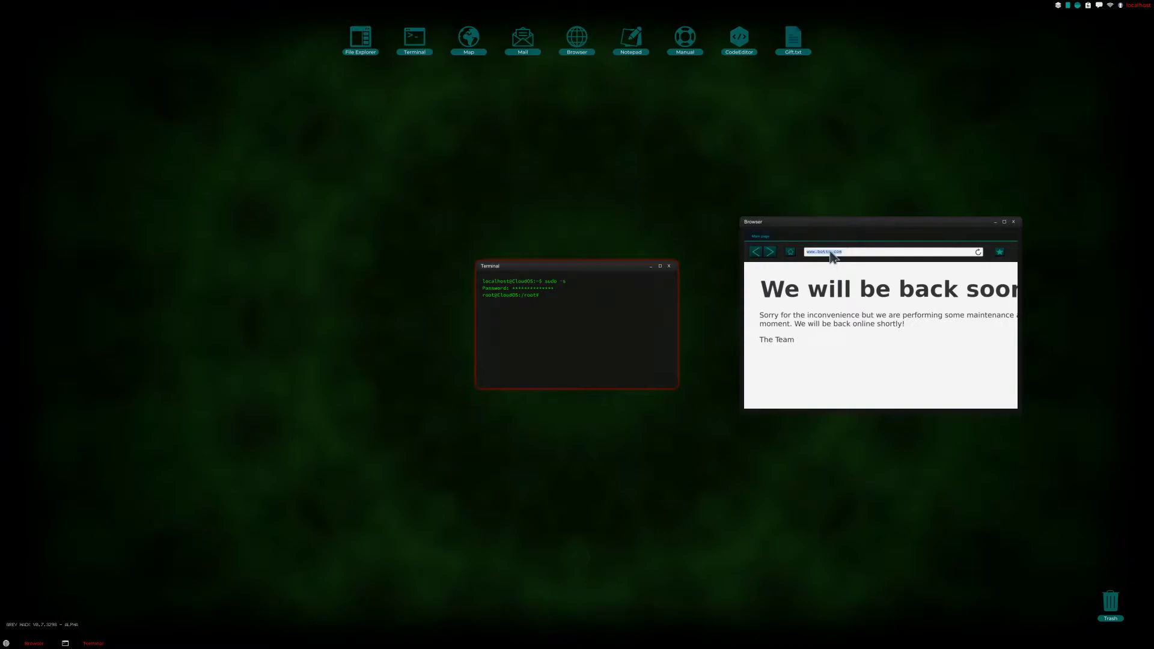
right_click(830, 252)
left_click(839, 260)
type("nslookup")
right_click(575, 325)
left_click(589, 340)
key("Return")
left_click_drag(508, 304, 546, 304)
right_click(548, 305)
left_click(568, 310)
type("p")
- Scan 13.57.83.133 for open ports with nmap
right_click(568, 309)
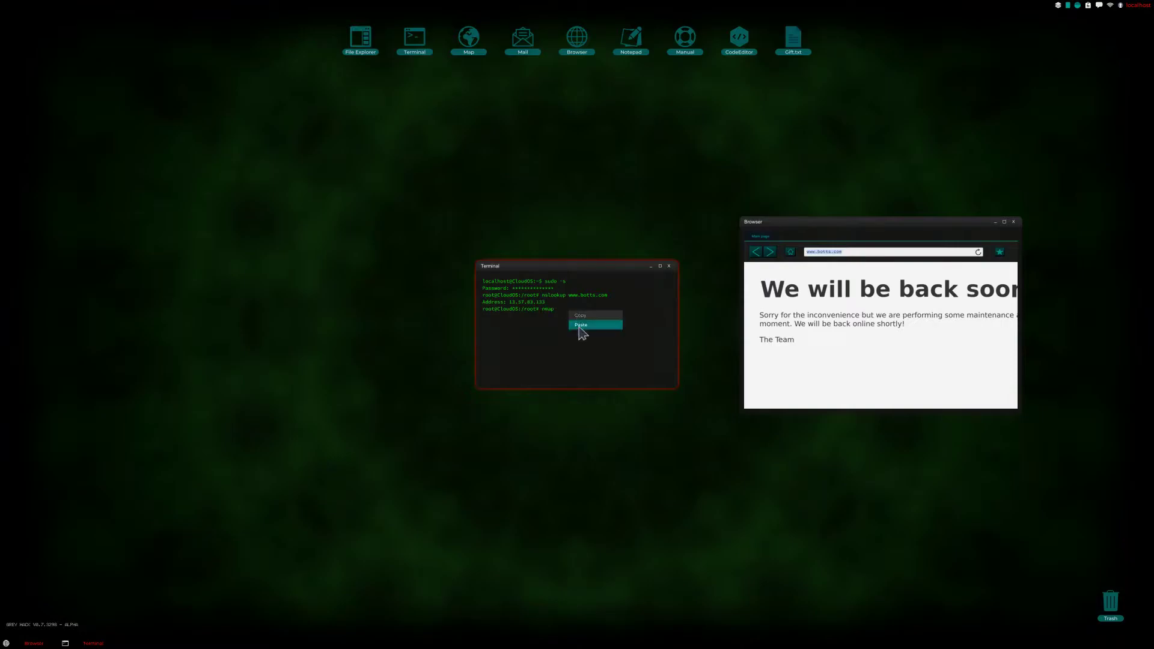
left_click(591, 329)
key("Return")
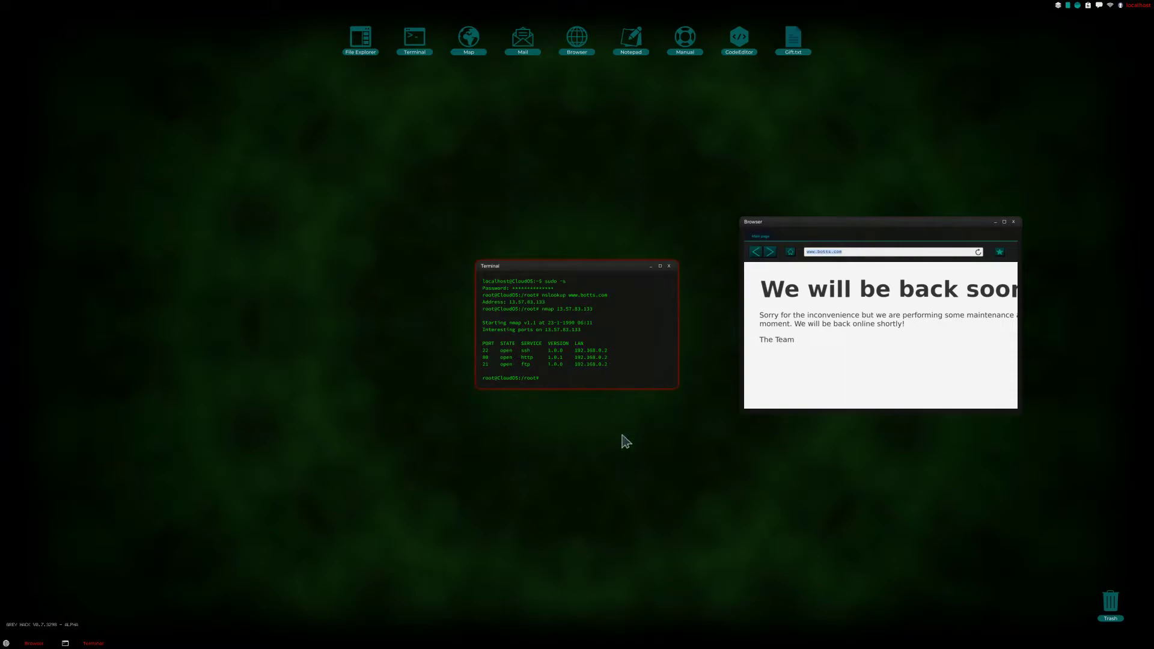
type("end")
- Exploit port 22 on 13.57.83.133 for a root shell, then run ps and ls
right_click(586, 348)
left_click(597, 369)
key("Return")
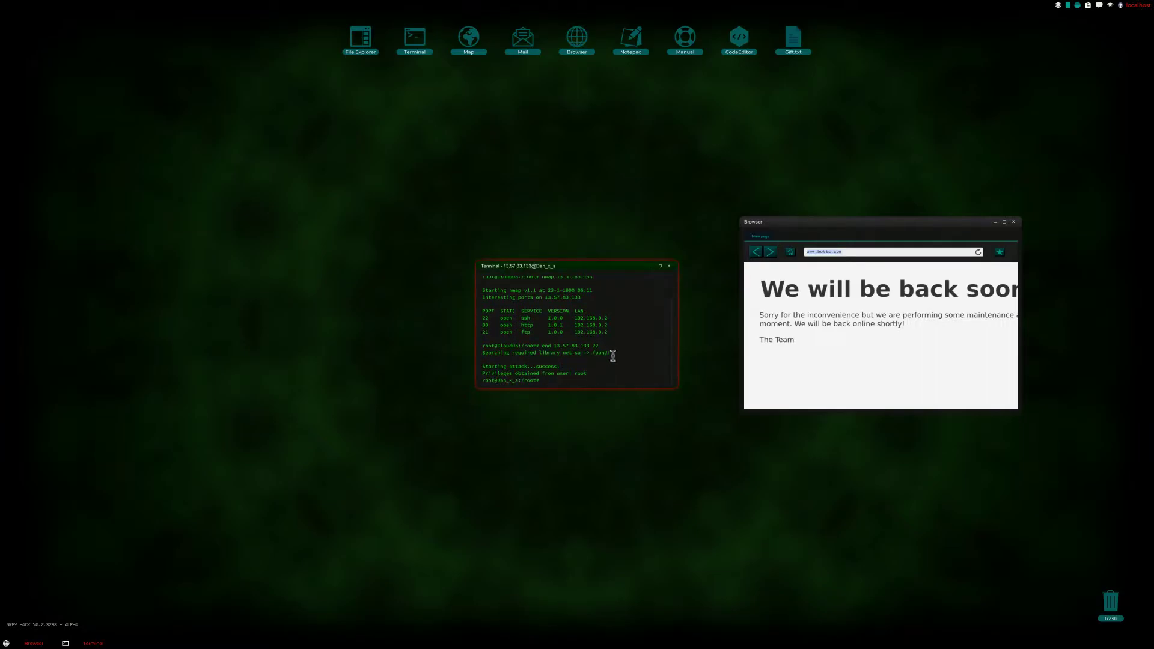
type("ps")
key("Return")
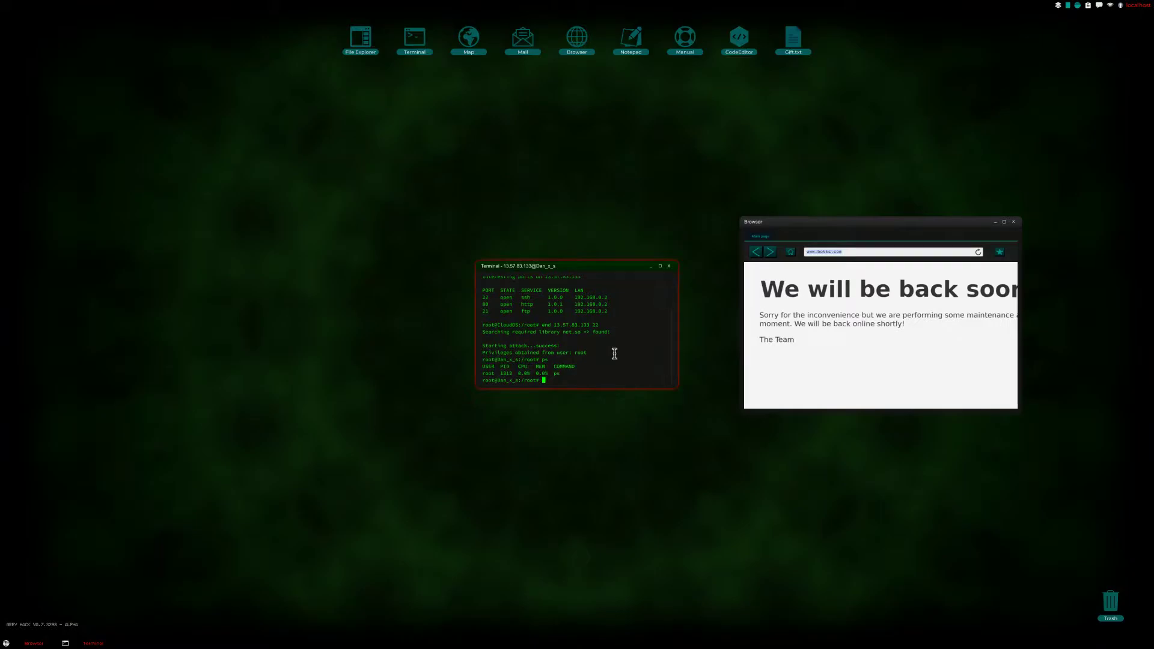
type("ls")
key("Return")
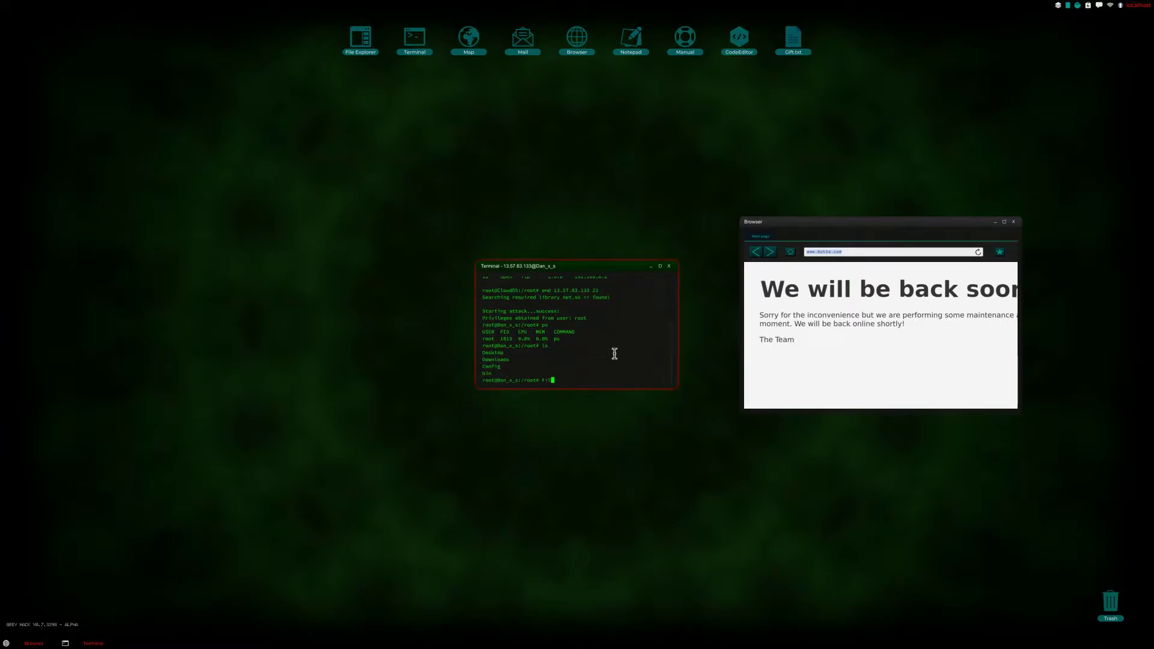
type("eexplorer.exe")
- Open a remote file explorer and browse bin, /root and Config, briefly launching ScanLan
key("Return")
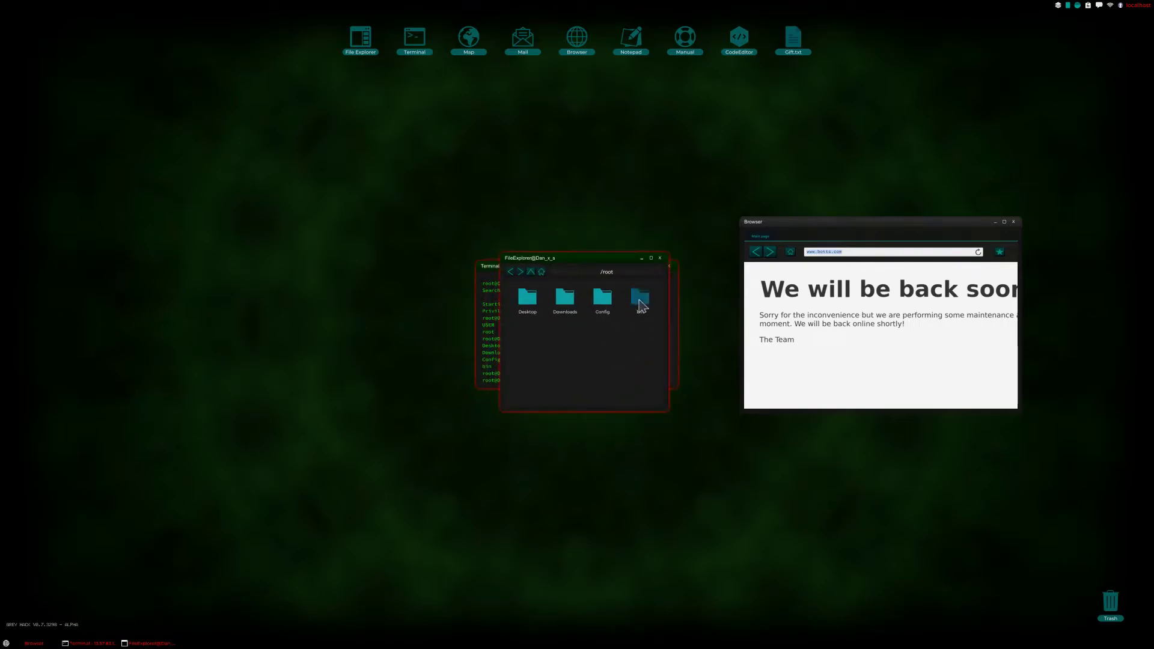
double_click(641, 302)
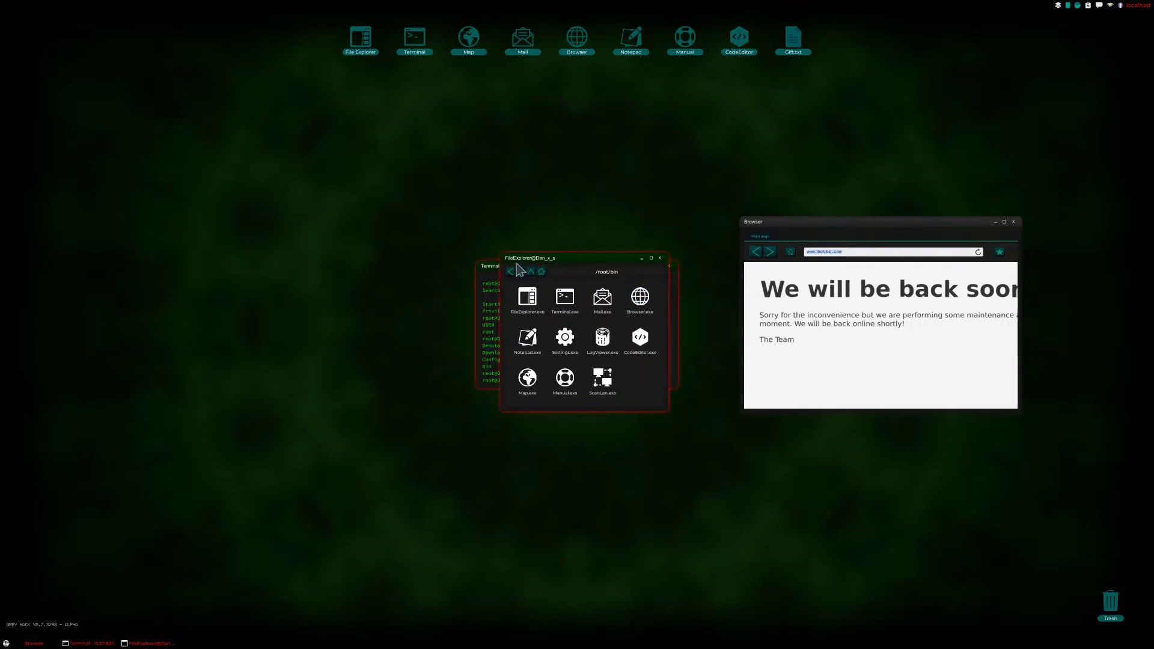
double_click(602, 379)
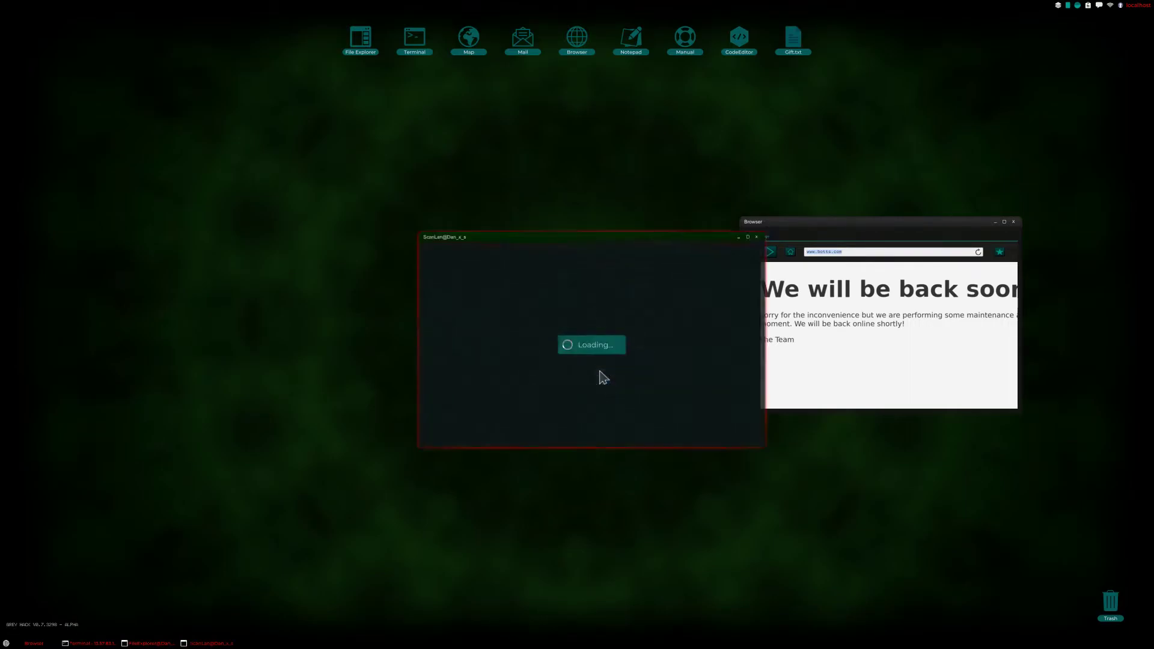
left_click(759, 235)
left_click(529, 272)
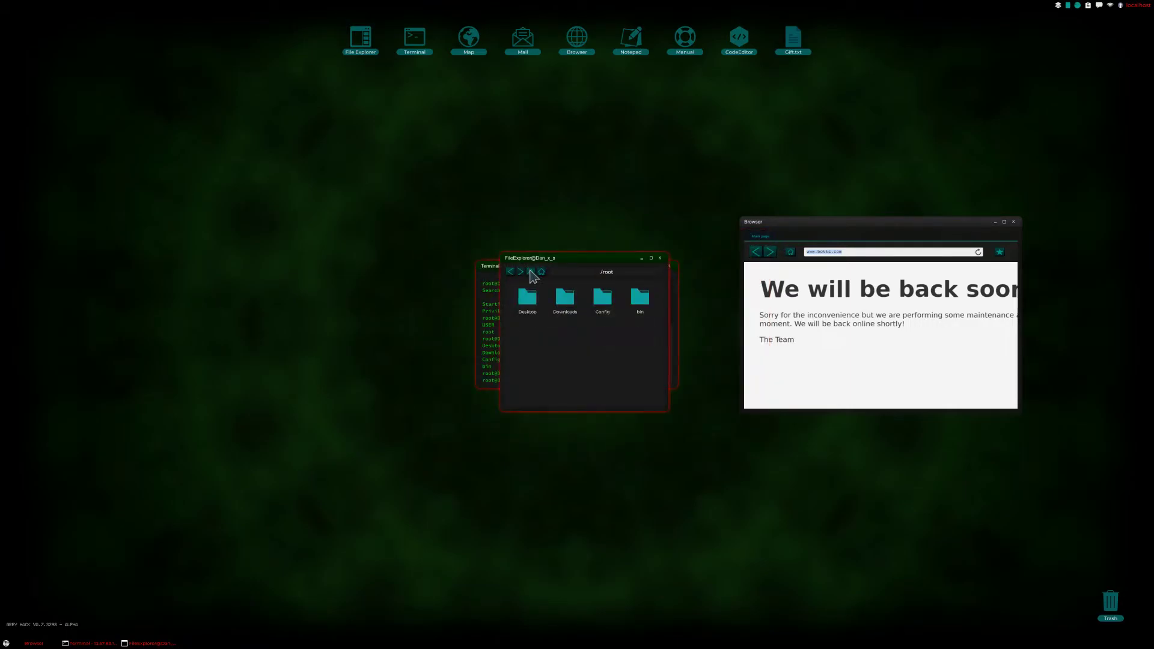
double_click(602, 302)
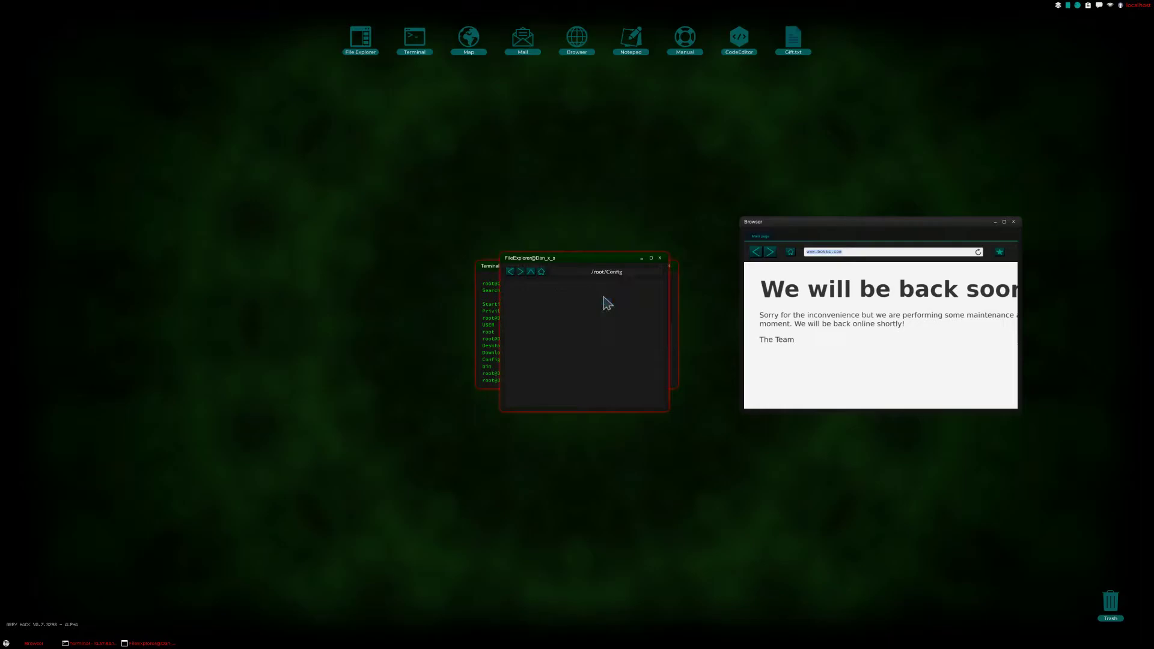
- Browse from / to /Public/htdocs and open website.html in Notepad
left_click(542, 271)
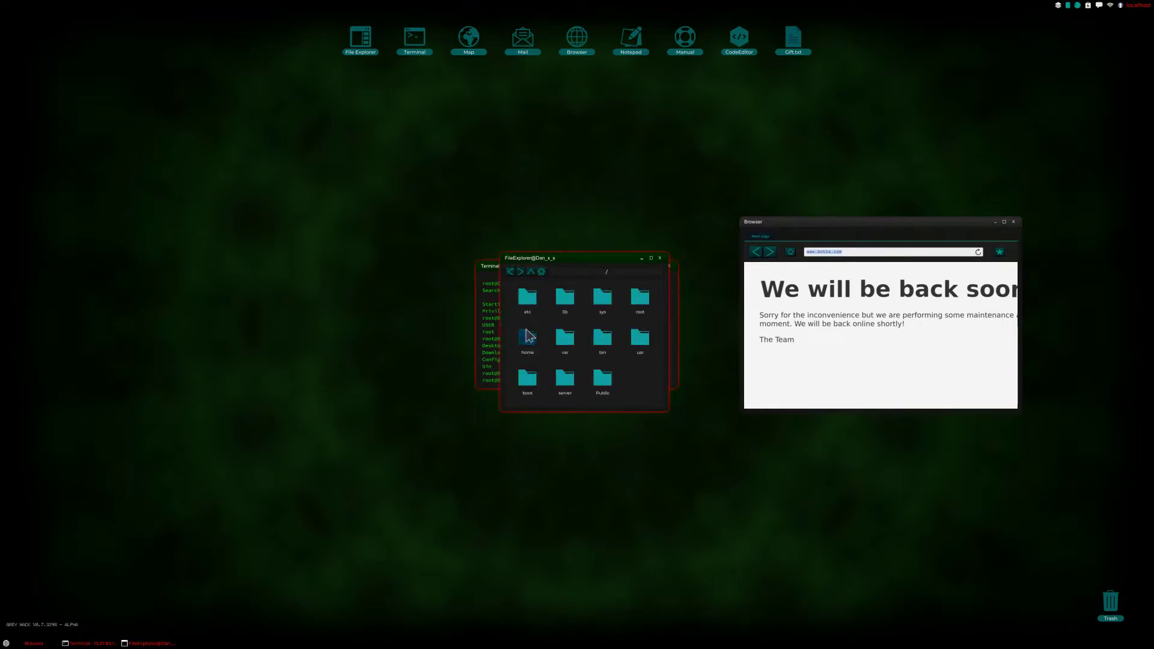
double_click(528, 335)
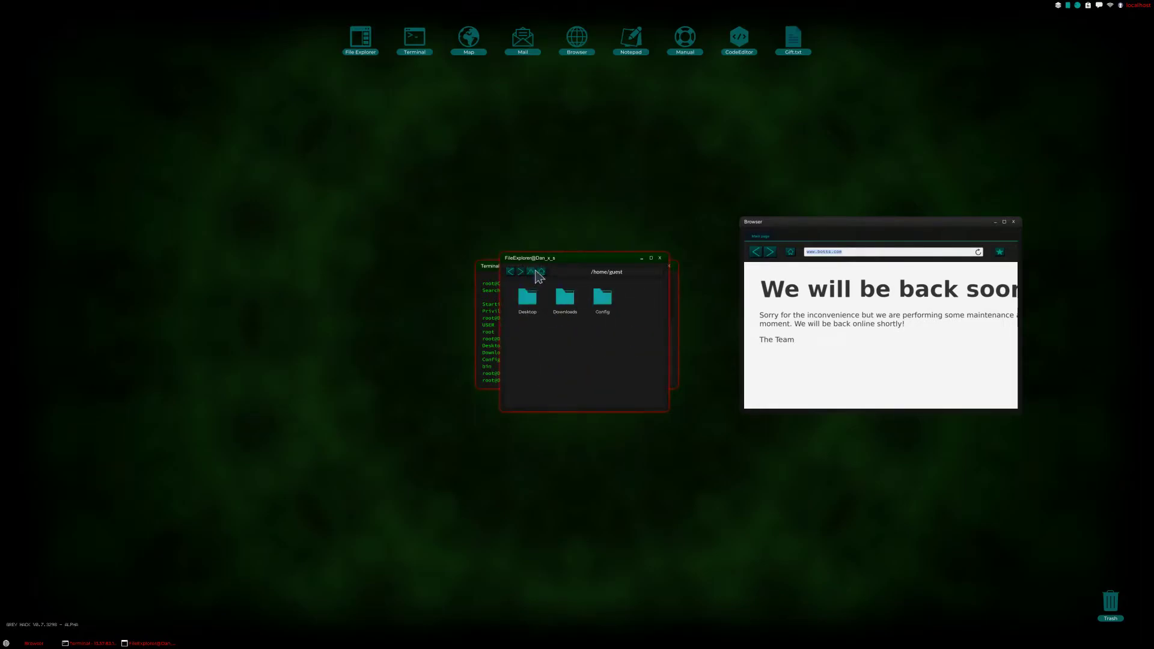
double_click(602, 302)
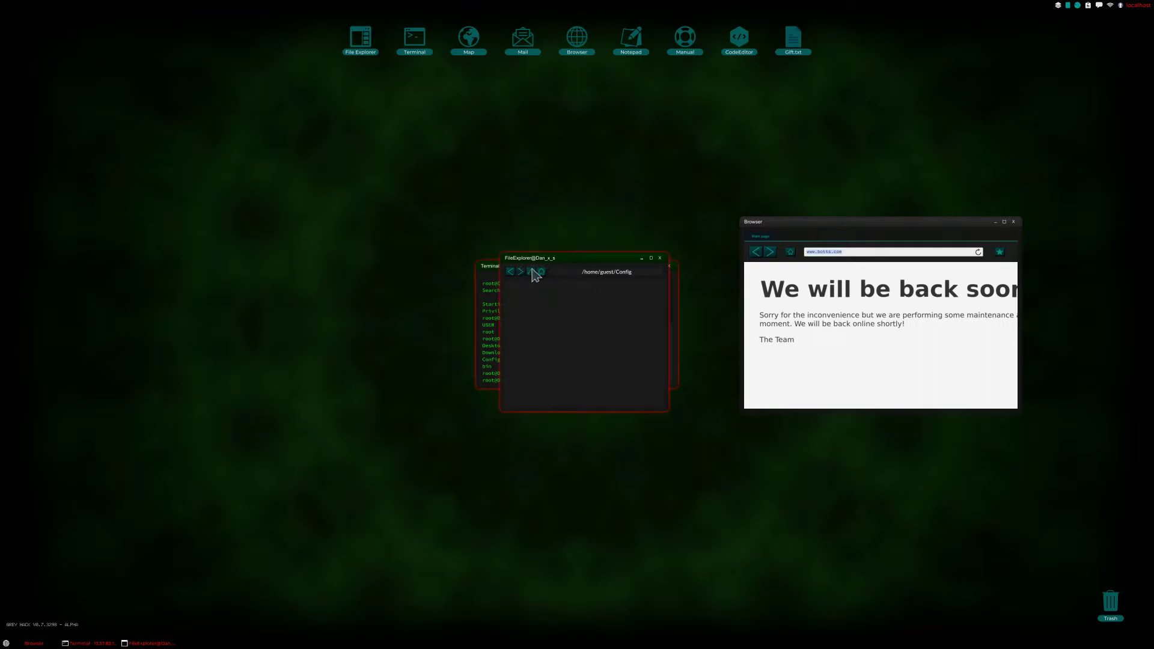
left_click(531, 272)
left_click(532, 272)
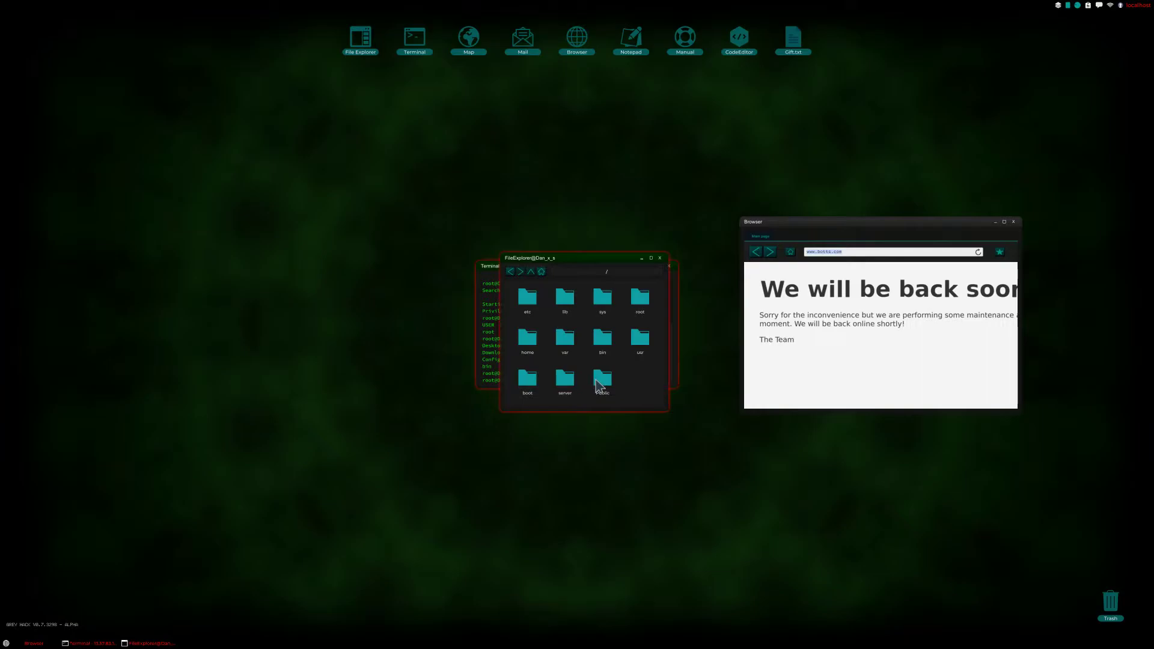
left_click(603, 386)
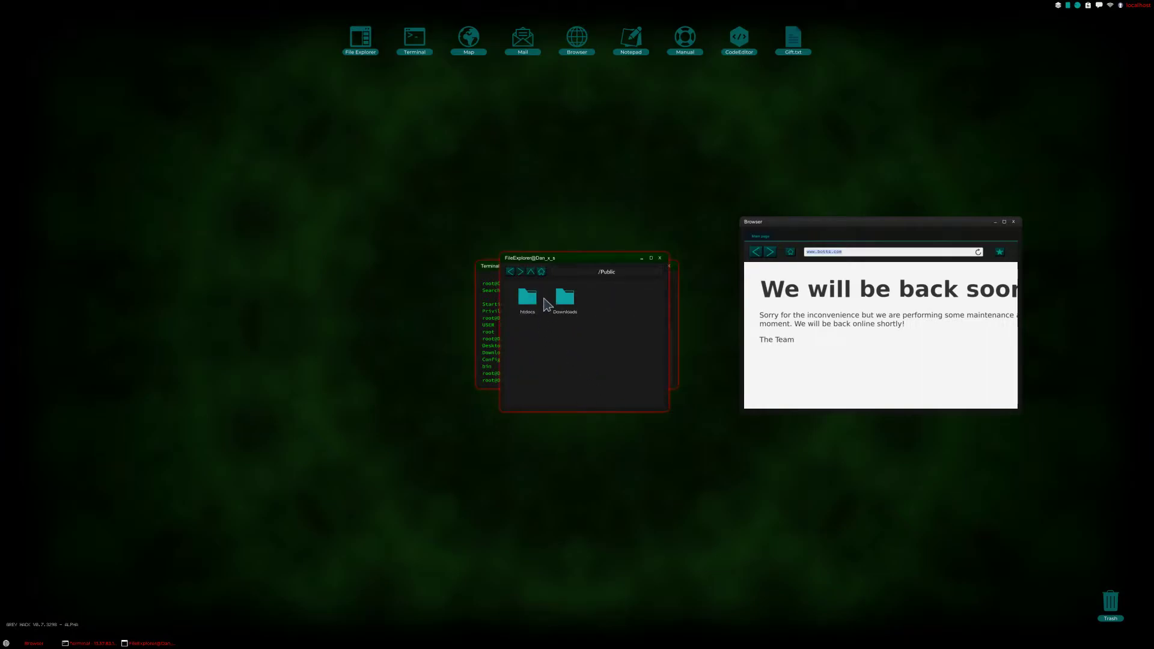
double_click(527, 298)
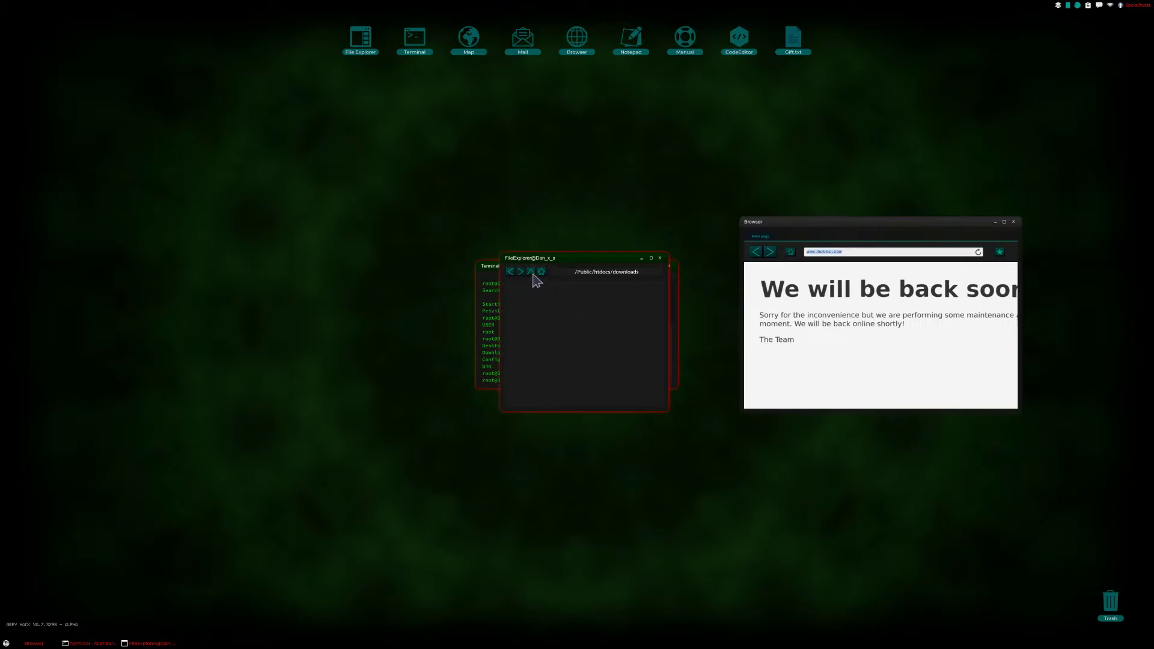
double_click(564, 298)
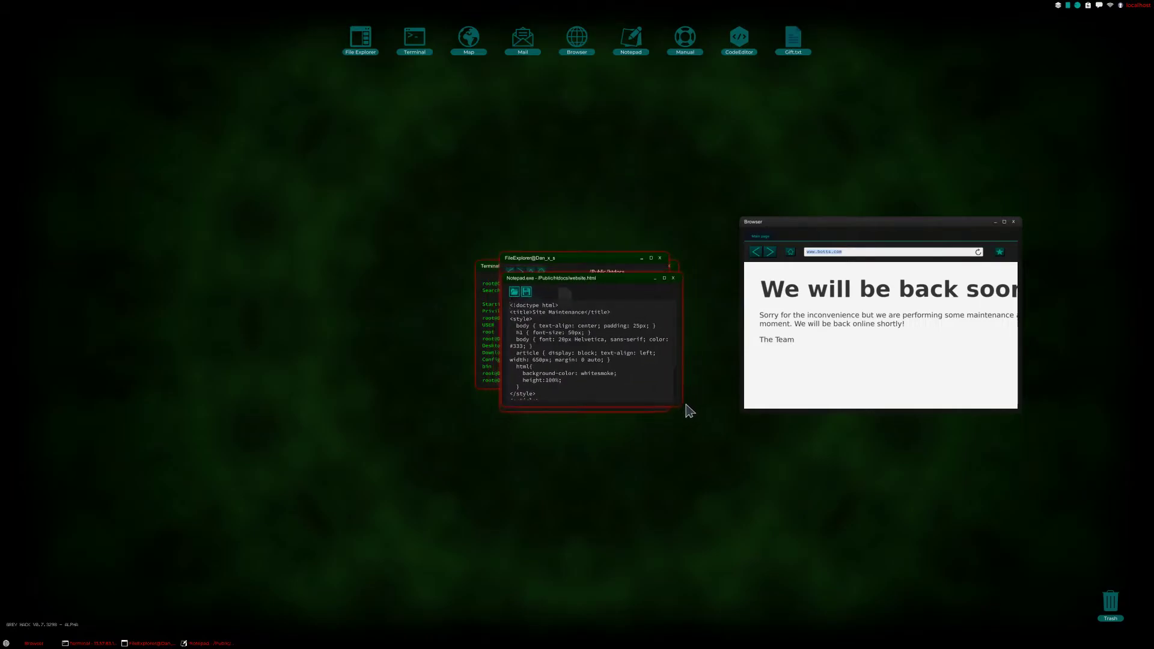
- Enlarge the editor and replace the maintenance paragraph with a defacement taunt
mouse_move(680, 407)
left_mouse_down()
mouse_move(910, 582)
mouse_move(1041, 588)
left_mouse_up()
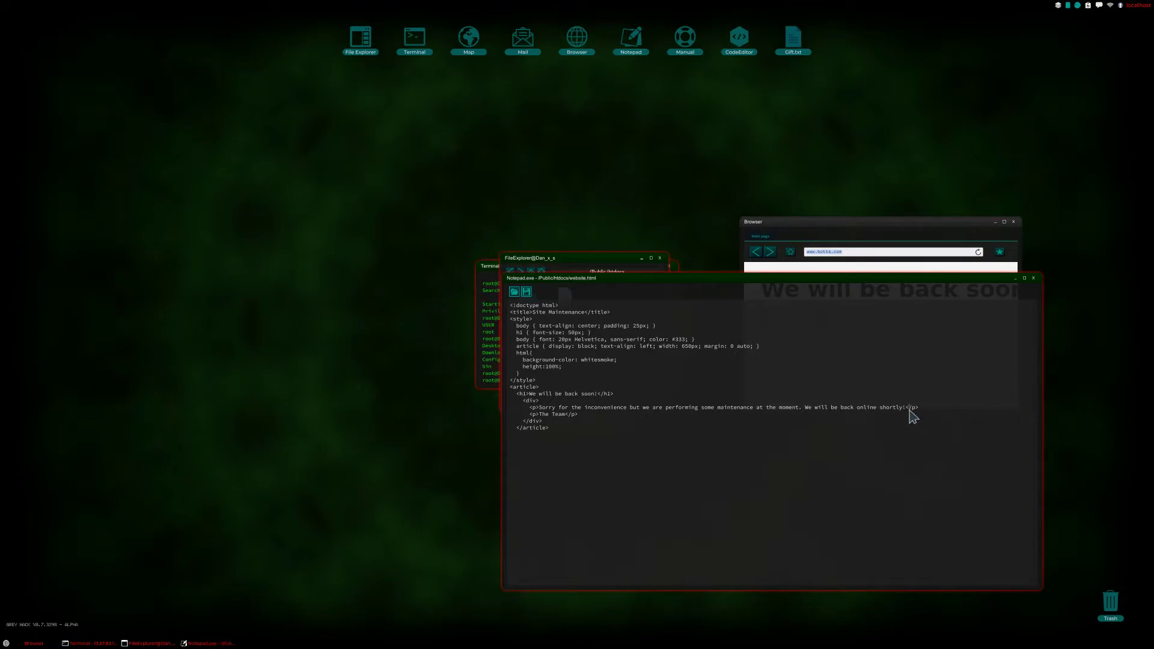
left_click_drag(906, 408, 545, 416)
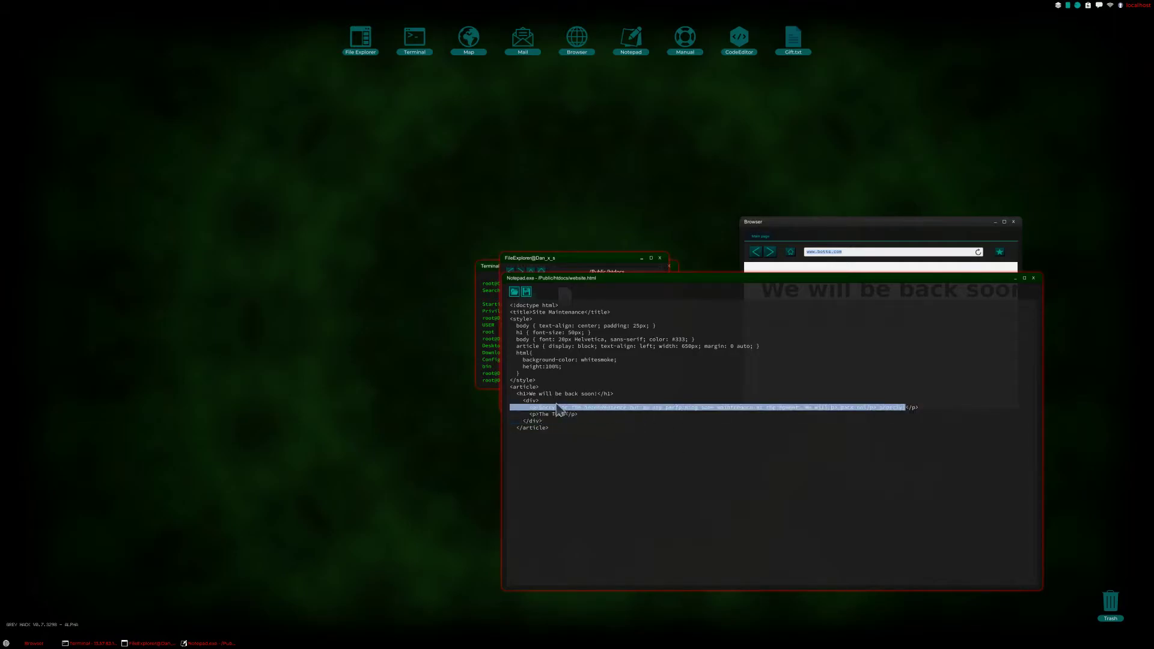
key("BackSpace")
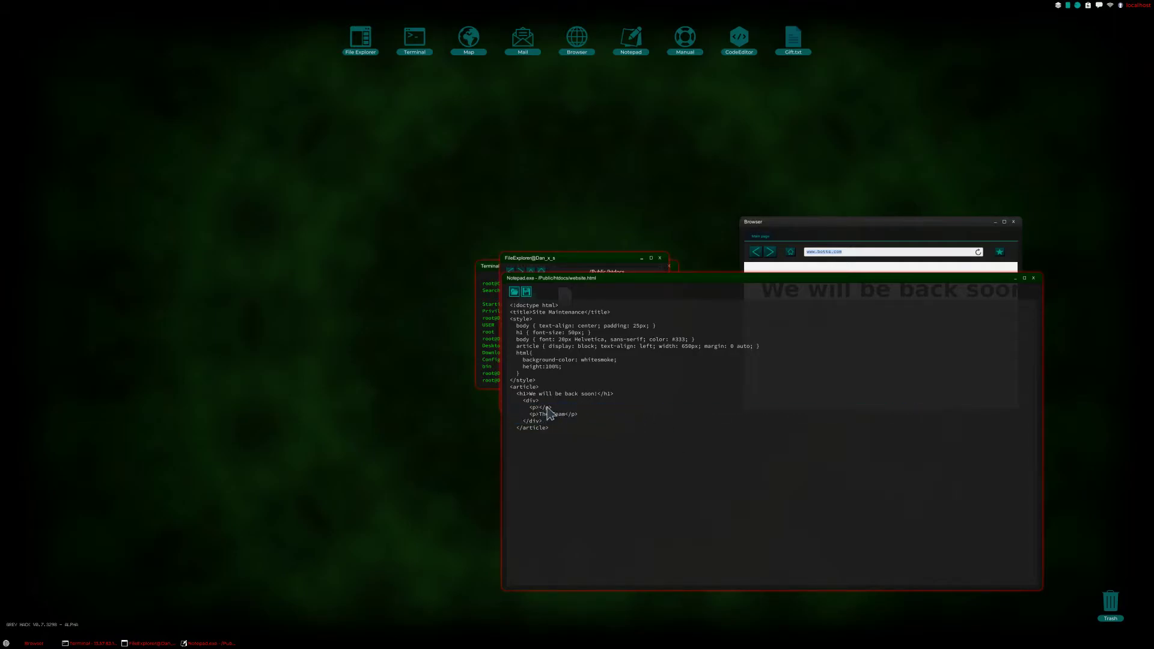
type("You've k")
key("BackSpace")
type("been f")
type("ucked u")
type("p XD")
- Delete the 'The Team' signature text
double_click(557, 416)
mouse_move(564, 414)
left_mouse_down()
mouse_move(539, 414)
mouse_move(529, 394)
left_mouse_up()
key("BackSpace")
key("BackSpace")
- Delete the 'Site Maintenance' title text and save website.html
left_click_drag(584, 312, 534, 313)
key("BackSpace")
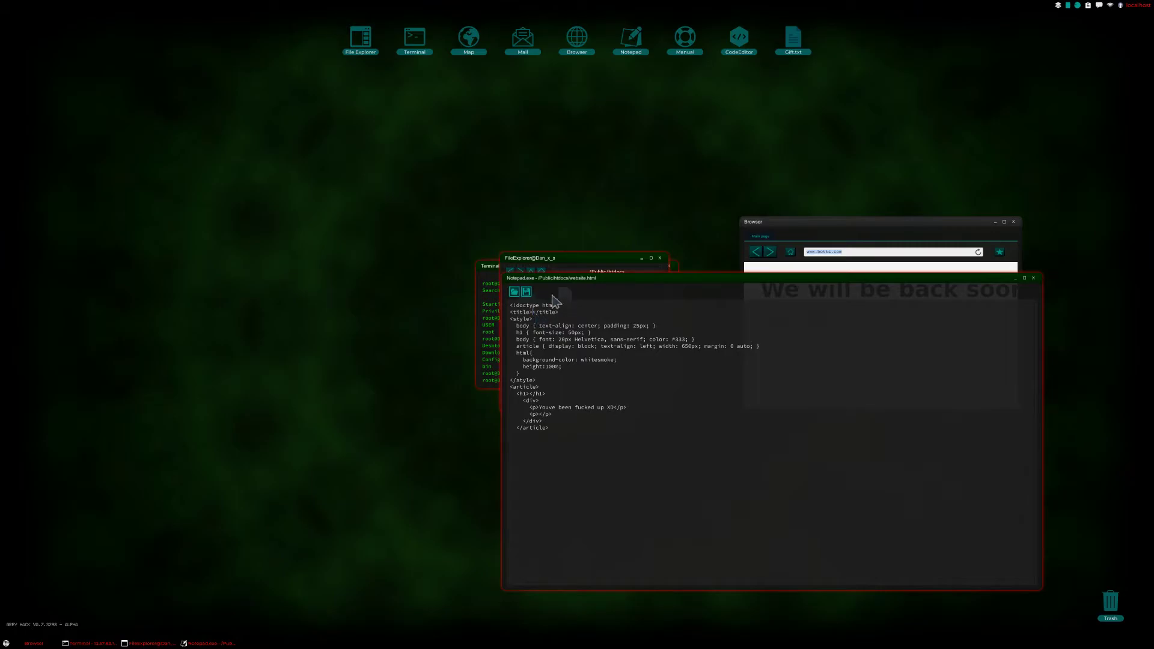
left_click(527, 292)
left_click(902, 235)
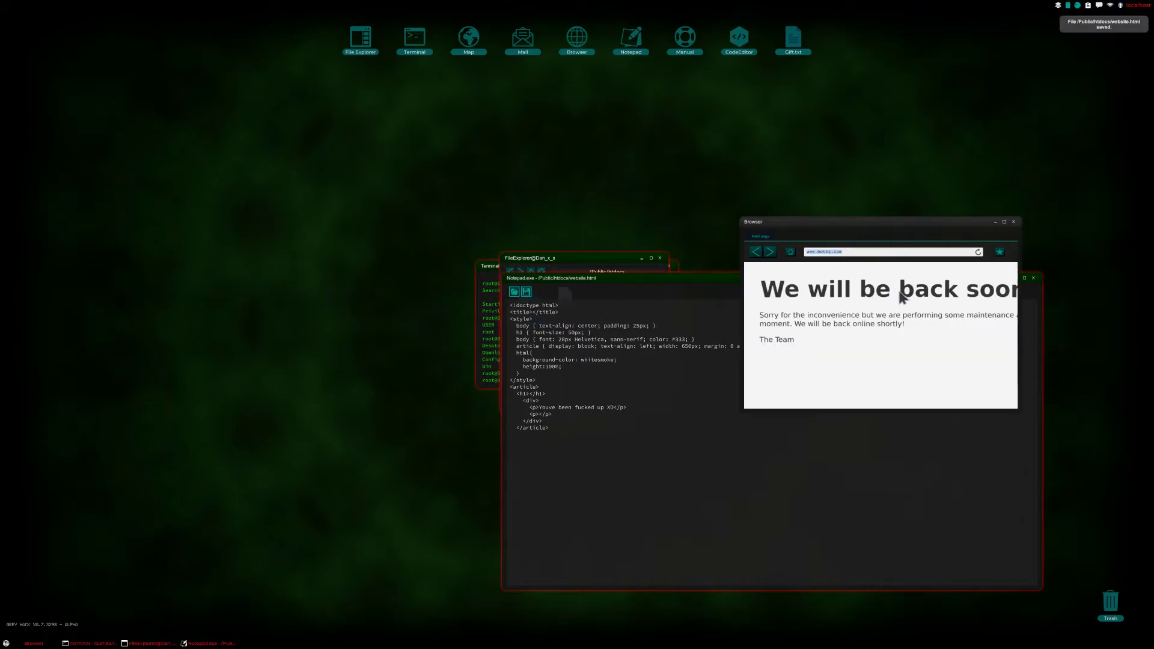
left_click(978, 253)
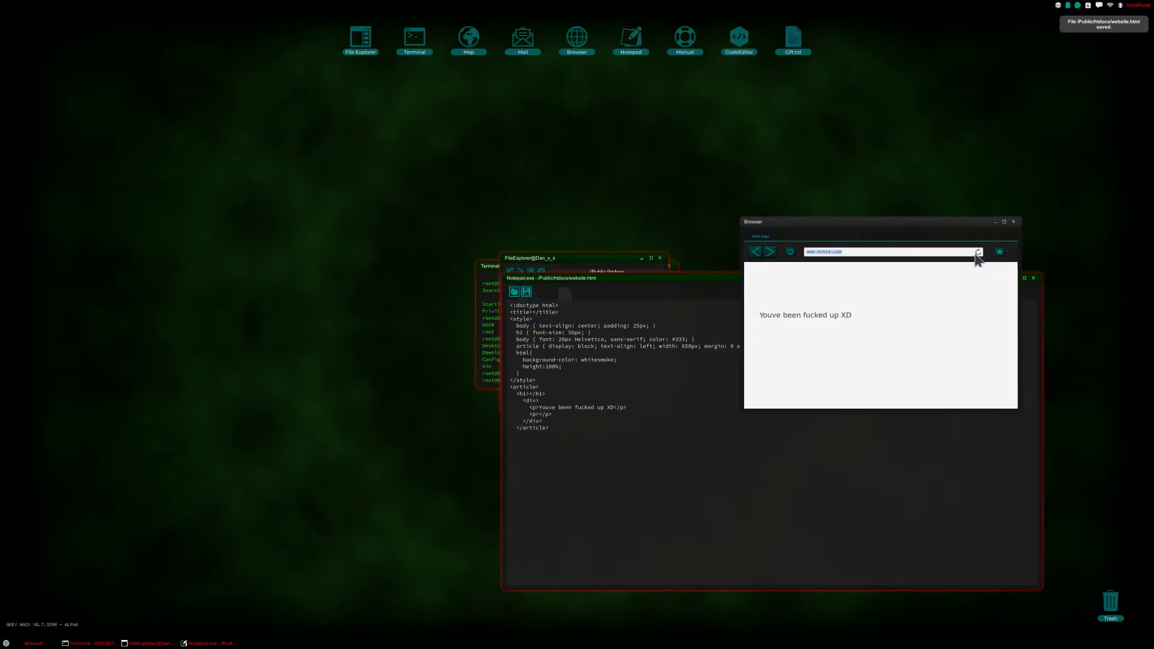
left_click(1004, 222)
left_click(1142, 32)
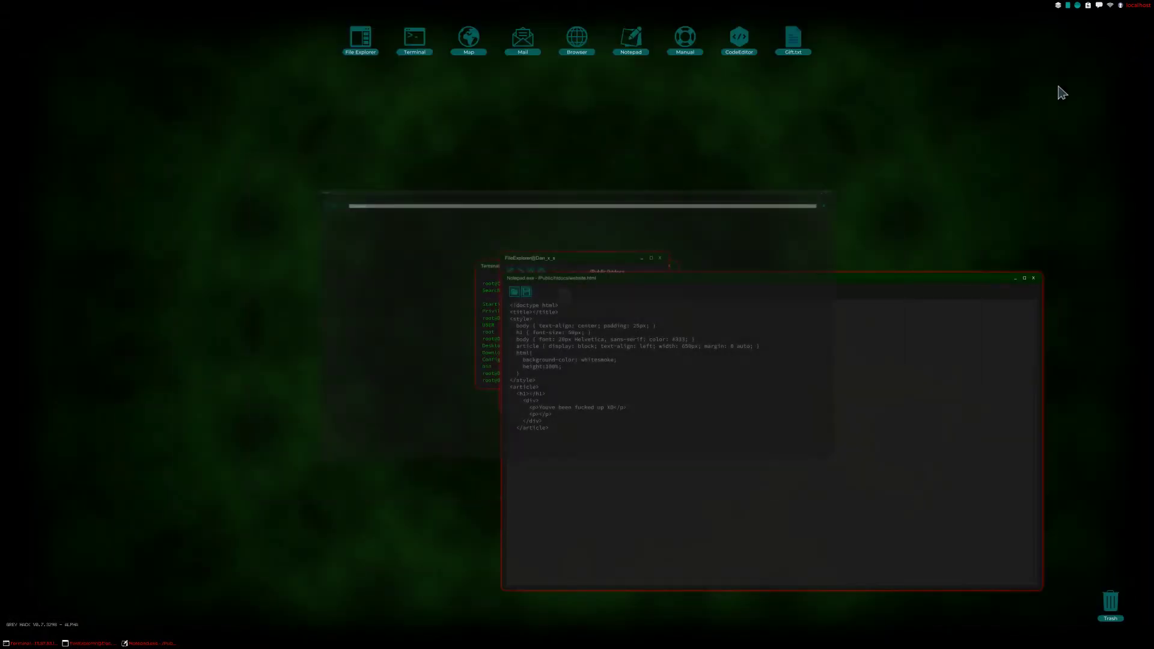
left_click(1035, 278)
- Delete the remote /lib, /sys and /boot folders with rm -r
left_click_drag(544, 260, 754, 310)
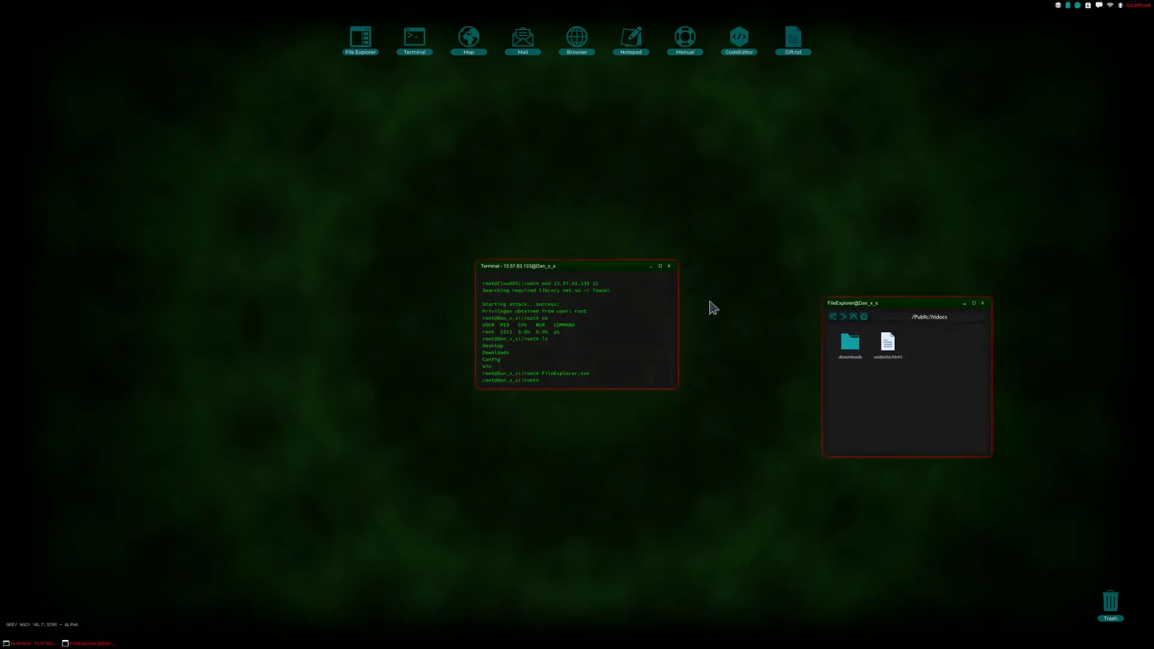
left_click(560, 364)
type("Code")
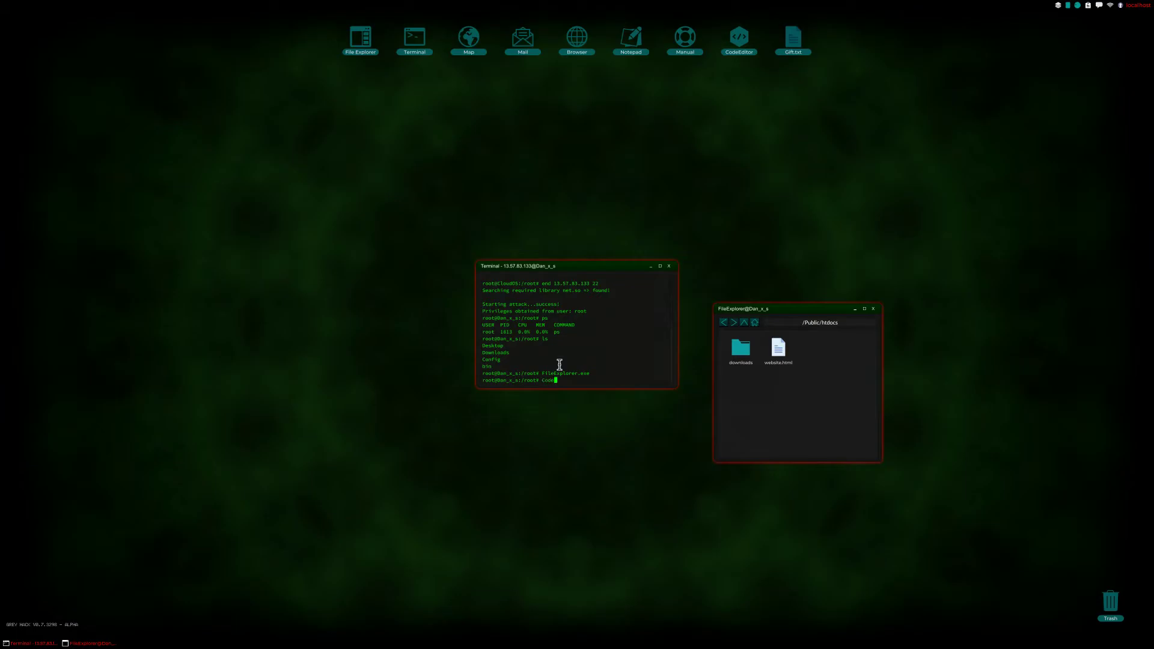
type("Editor.exe")
key("BackSpace")
key("BackSpace")
key("BackSpace")
key("BackSpace")
key("BackSpace")
key("BackSpace")
key("BackSpace")
key("BackSpace")
key("BackSpace")
key("BackSpace")
key("BackSpace")
key("BackSpace")
type("lib/\\")
key("Return")
type("rm -r /sys/")
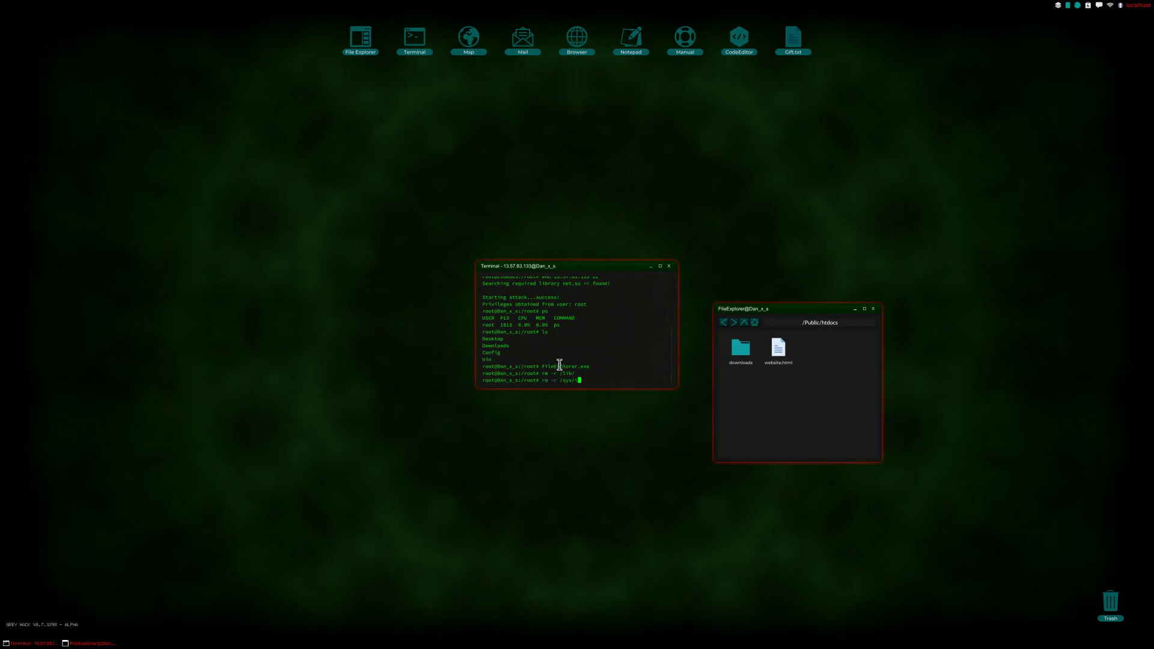
key("Return")
type("rm -r /boo")
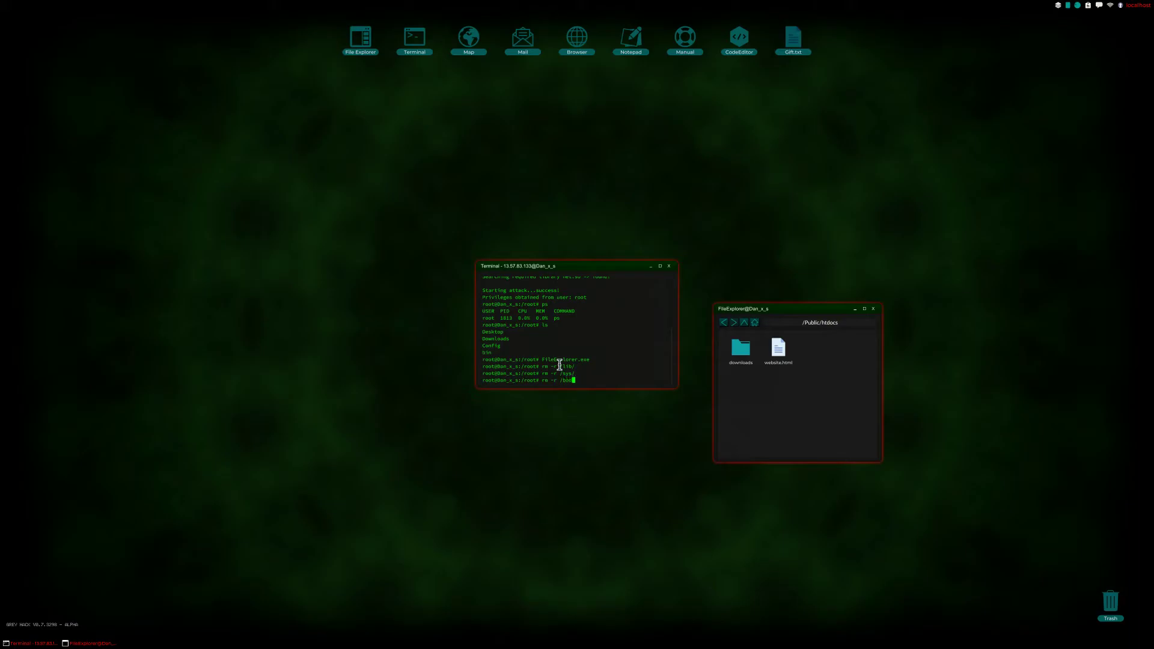
type("t/")
key("Return")
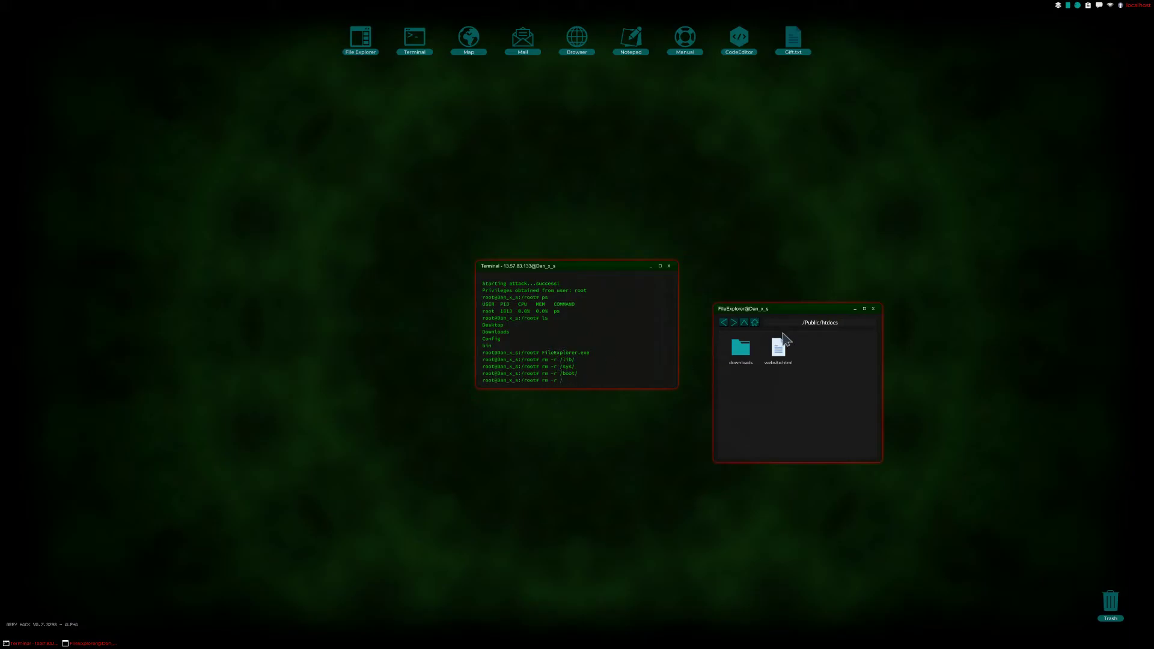
- Delete /home, /etc, /Public and /server with rm -r, then clear the command line
left_click(744, 322)
type("home/")
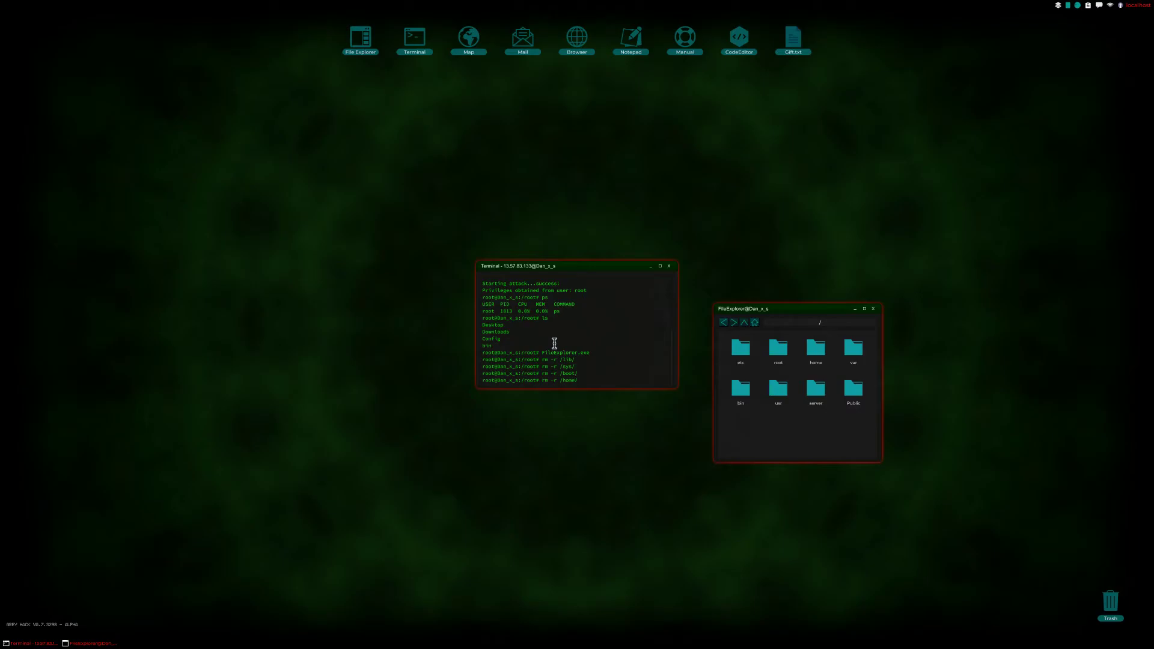
key("Return")
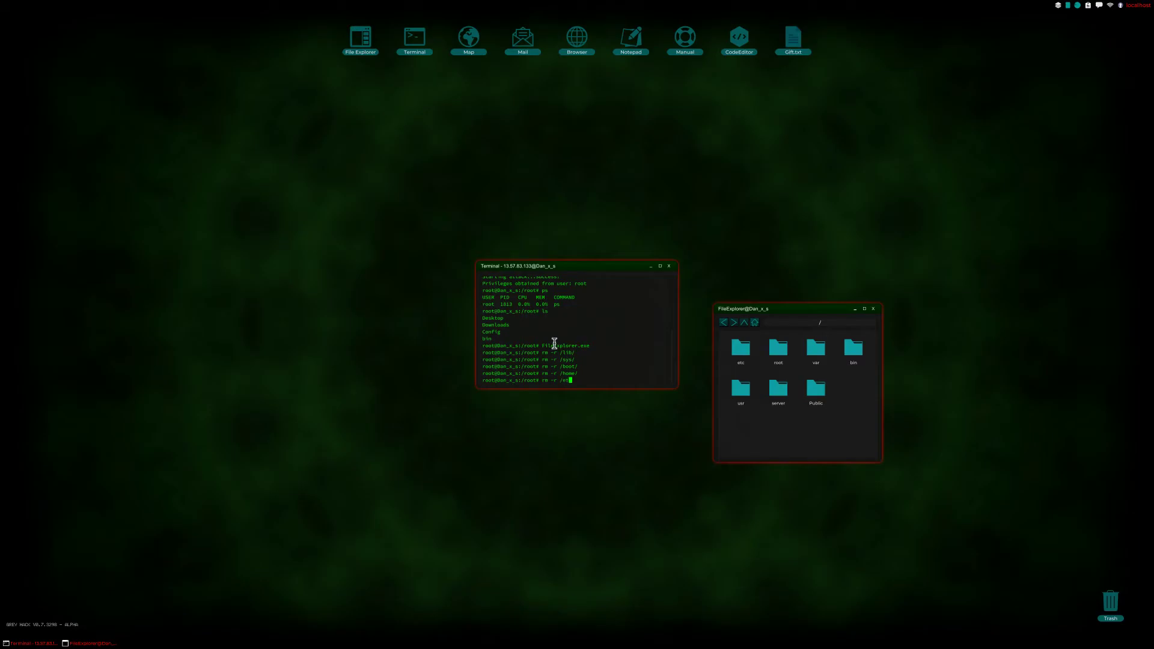
key("Return")
type("rm -r /")
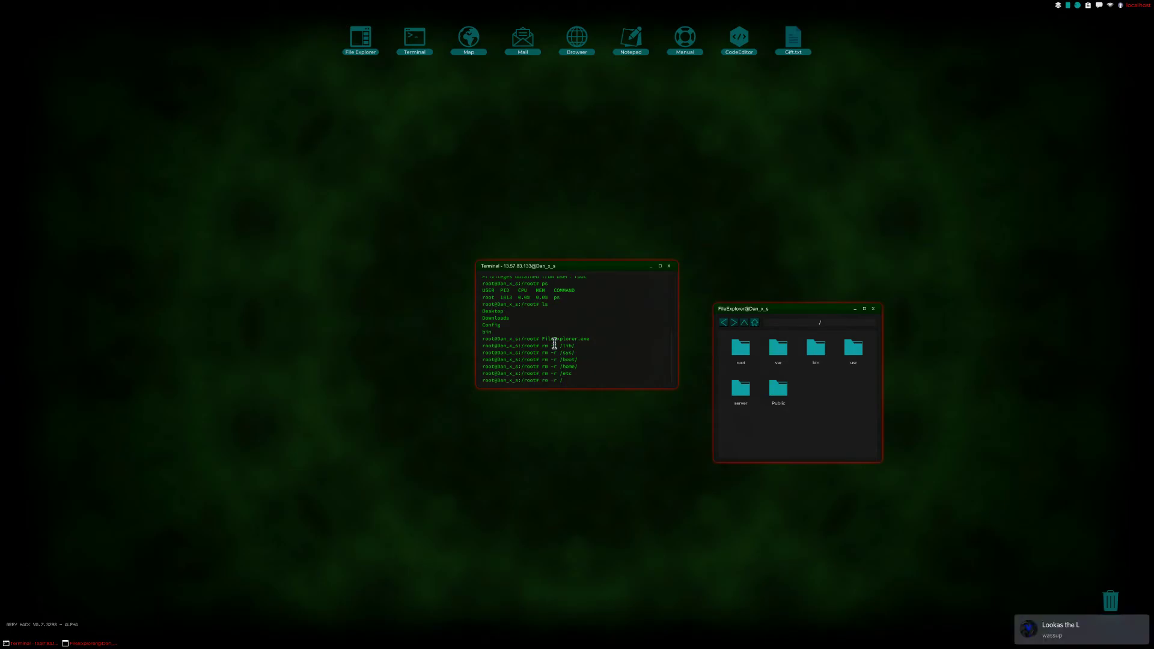
type("usrblic/")
key("Return")
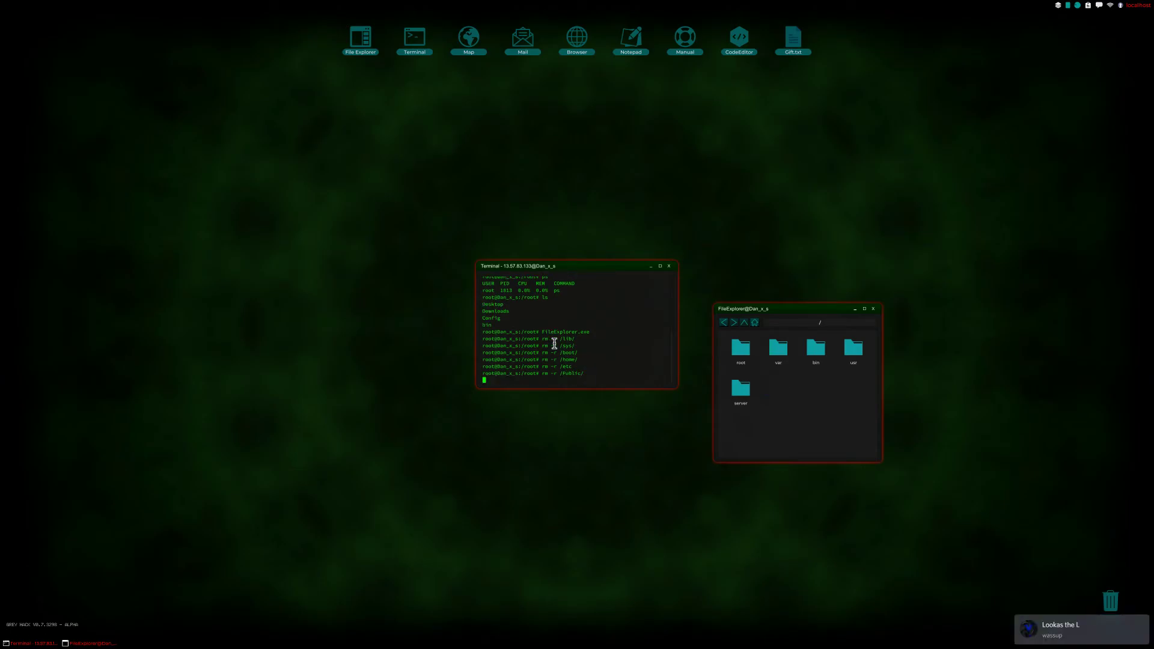
key("Up")
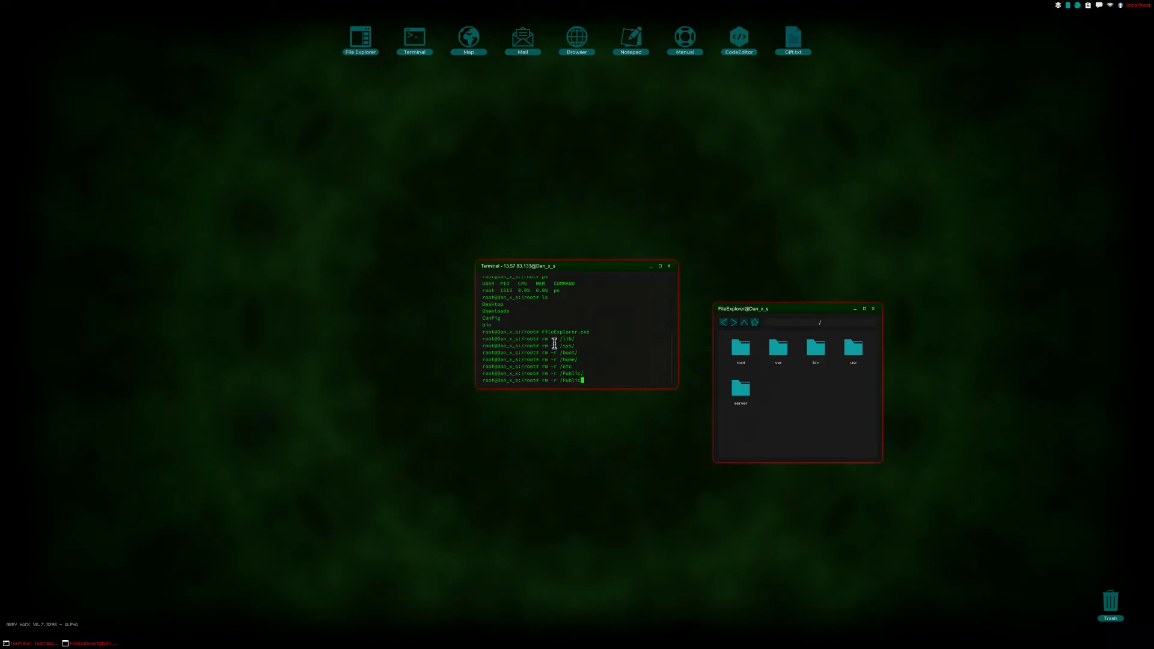
key("BackSpace")
key("BackSpace")
key("BackSpace")
type("ve")
type("r/")
key("Return")
key("Up")
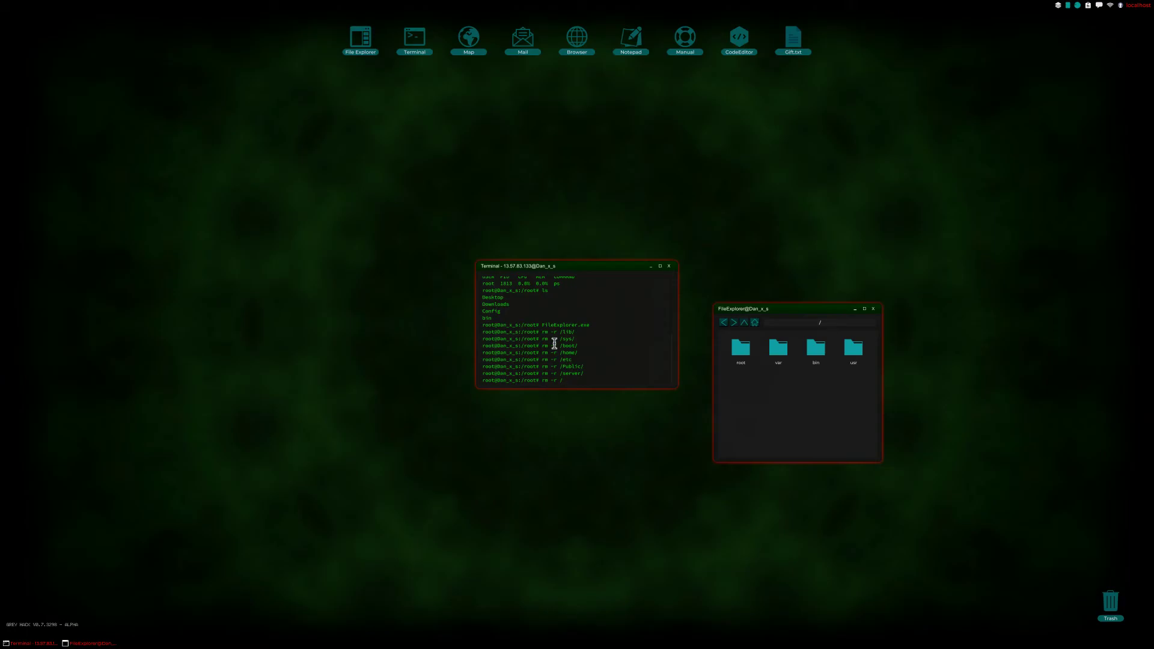
key("BackSpace")
key("BackSpace")
key("BackSpace")
key("BackSpace")
key("BackSpace")
key("BackSpace")
key("BackSpace")
type("Browser.exe 19")
type("2.1")
type("68.0.1:")
type("8888")
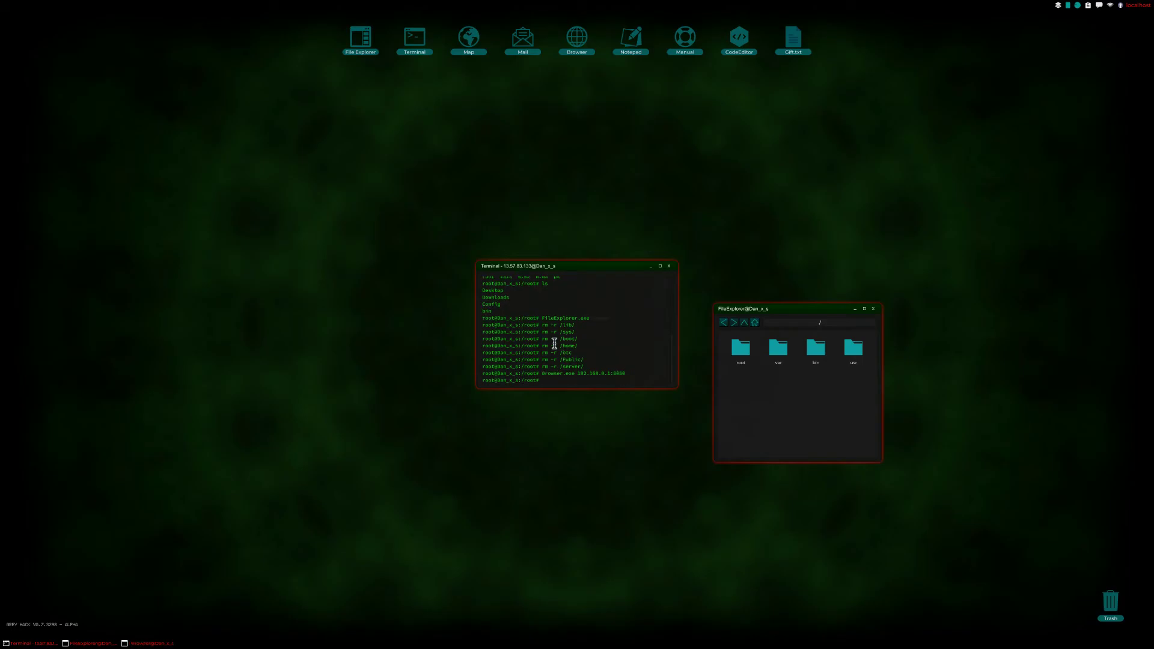
- Open the router page at 192.168.0.1:8888, remove the 22, 80, 21 forwards, and close it
key("Return")
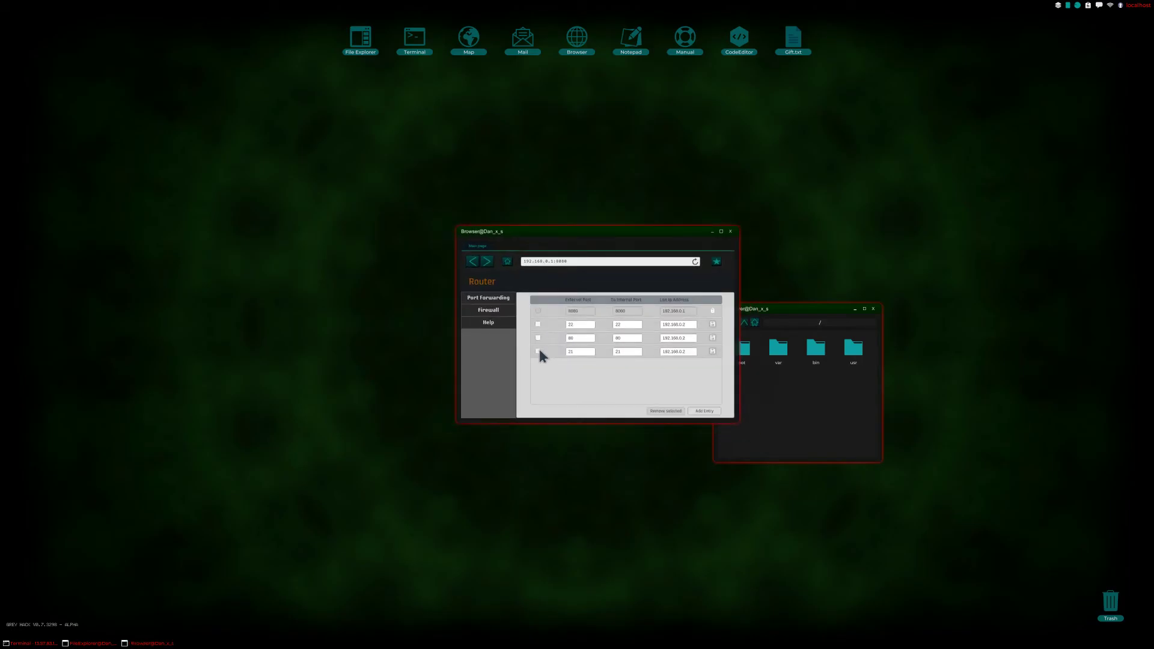
left_click(537, 324)
left_click(666, 411)
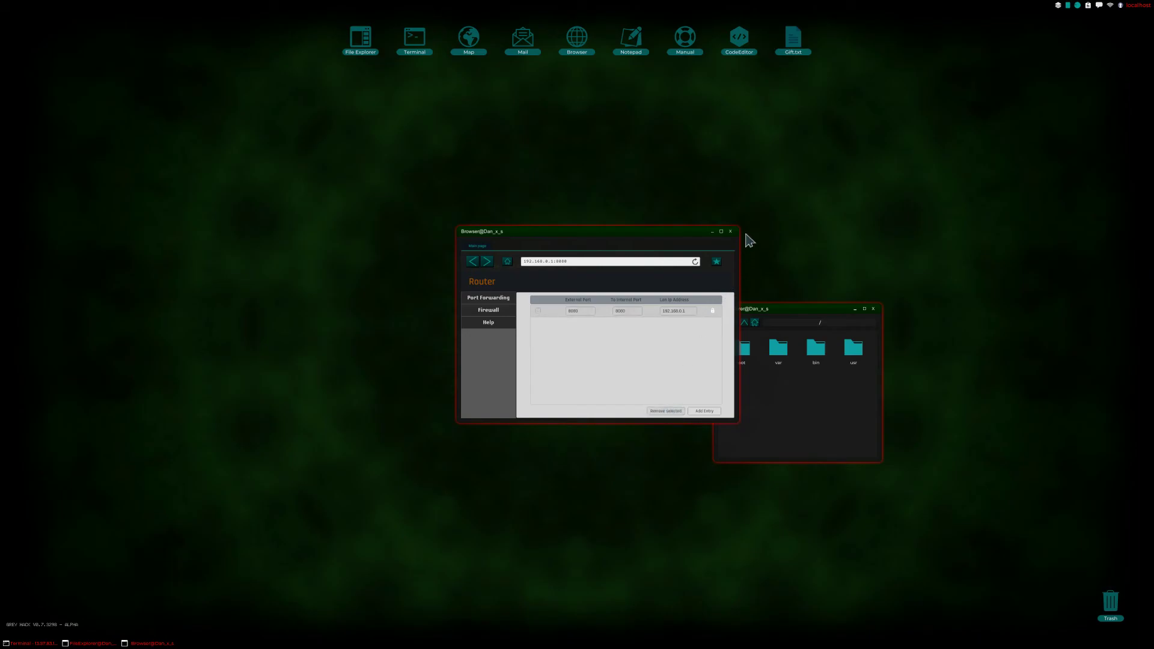
left_click(730, 231)
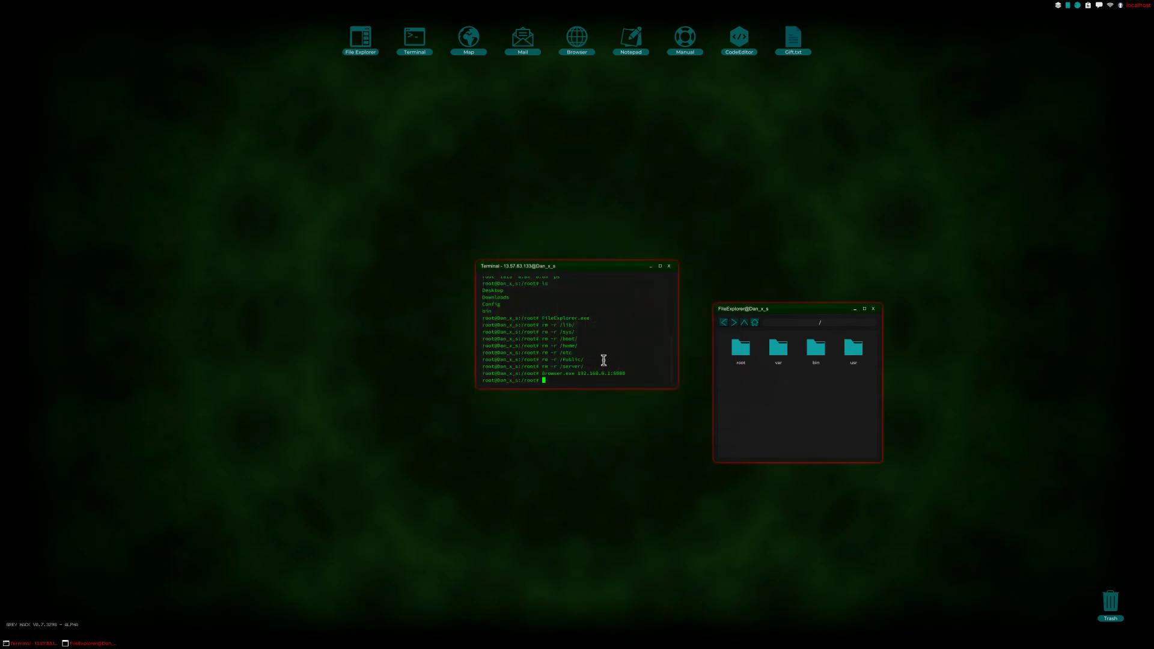
type("rm -r /")
type("root/")
- Delete the remote /root folder with rm -r /root/ and reboot the server
key("Return")
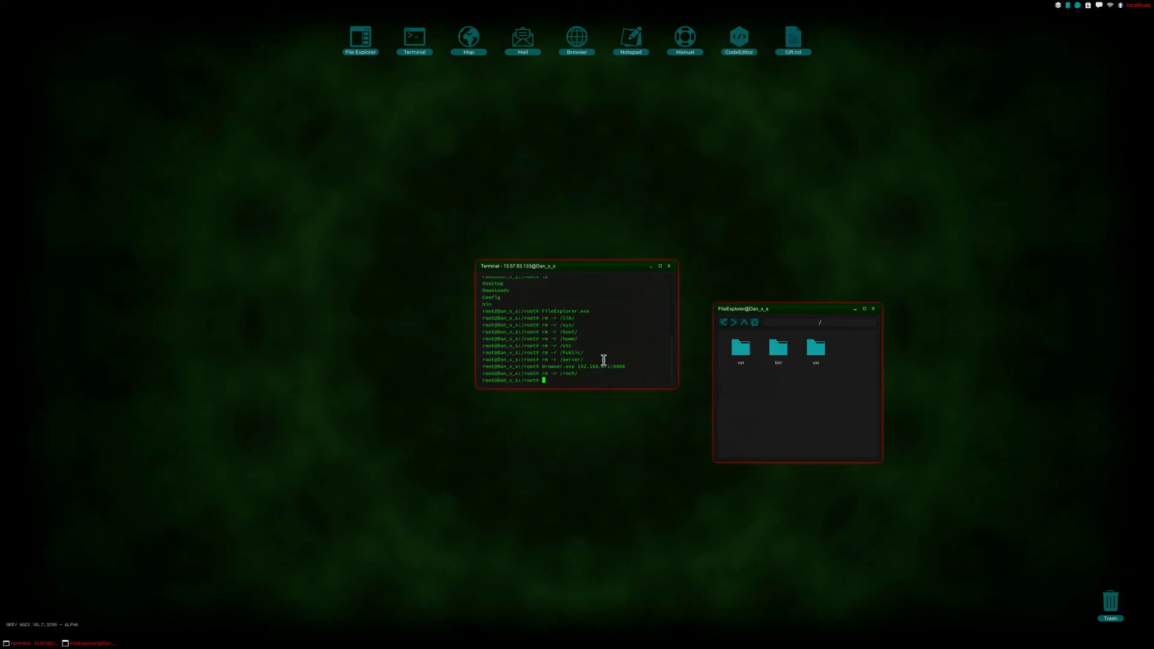
type("reboot")
key("Return")
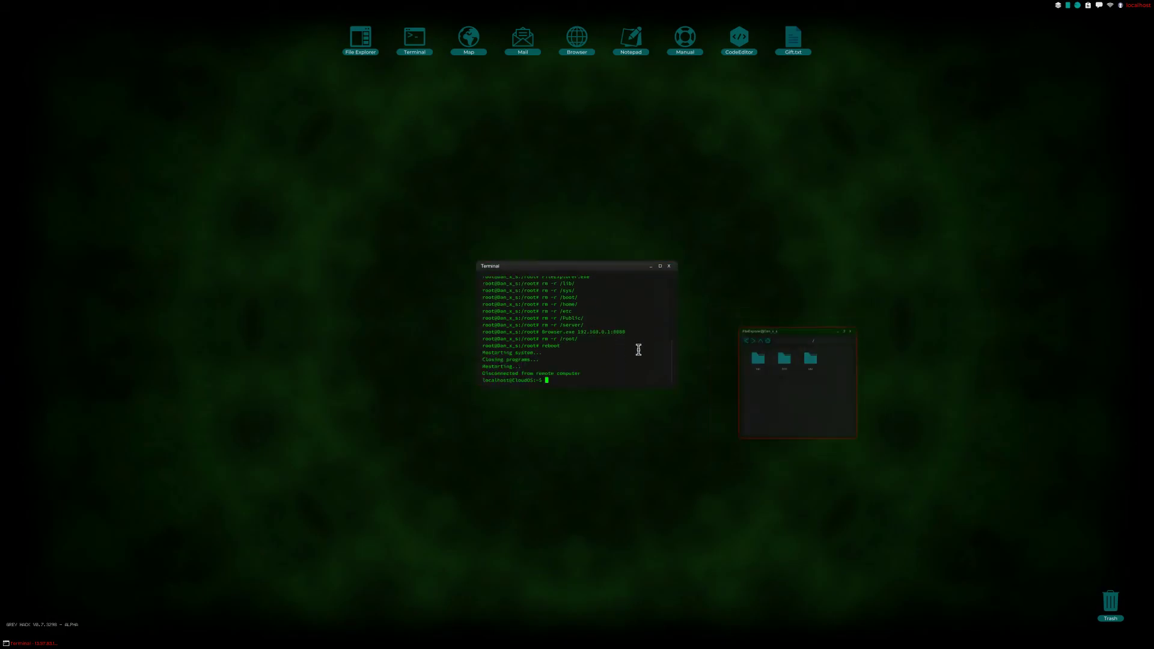
double_click(577, 41)
left_click(597, 336)
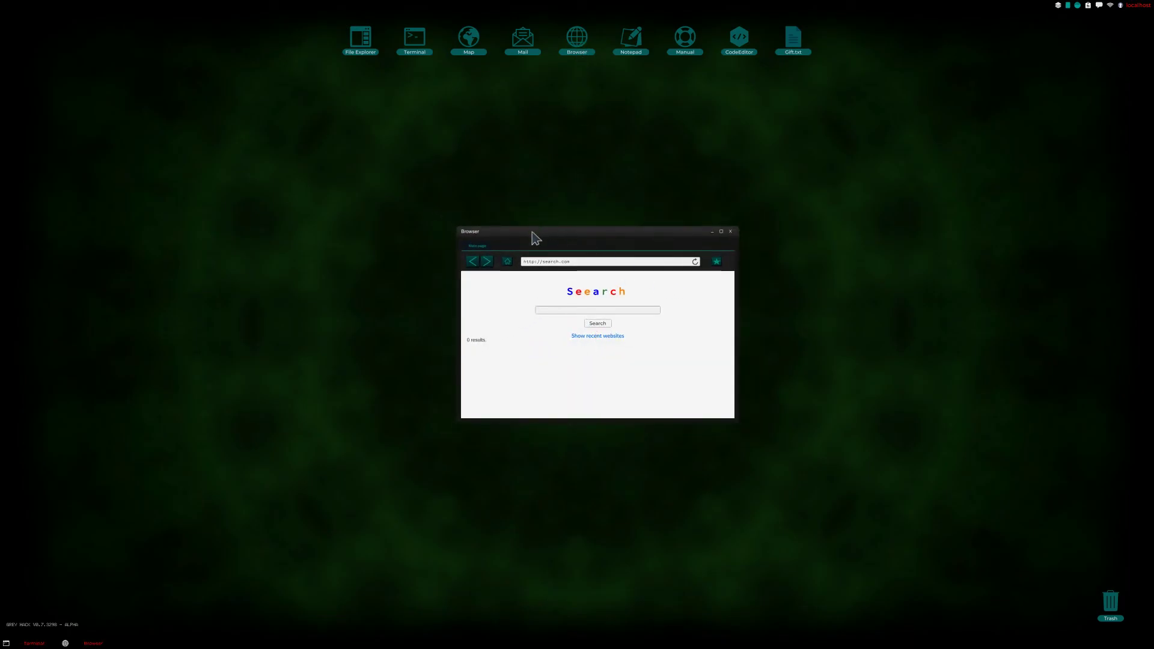
left_click_drag(532, 235, 205, 233)
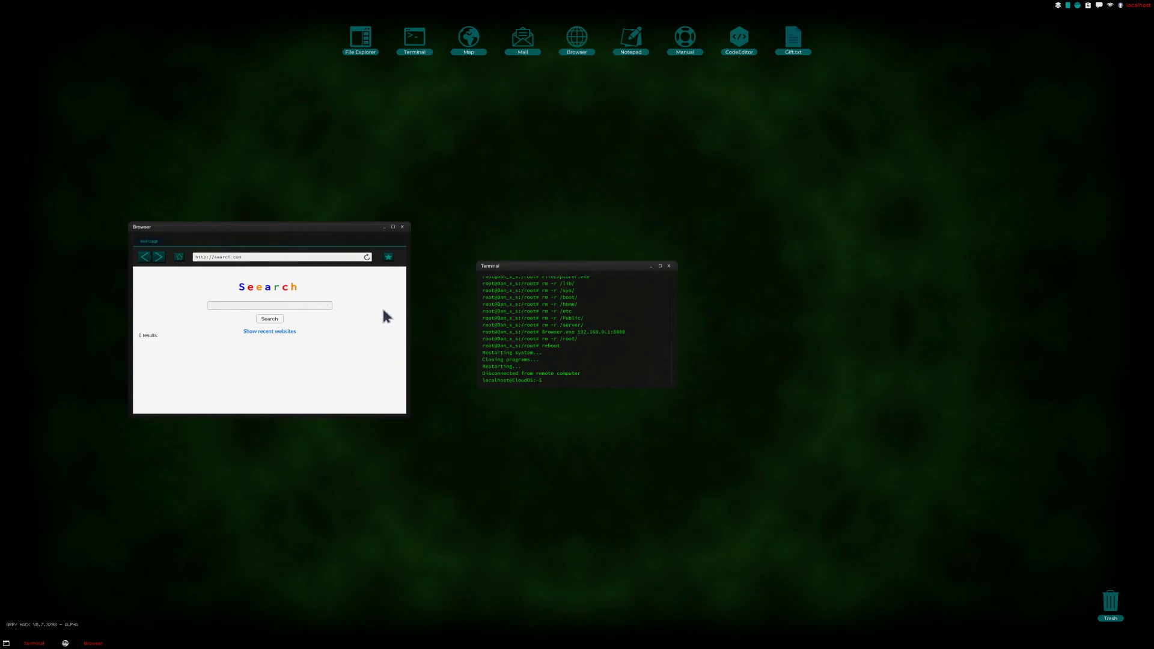
left_click(403, 226)
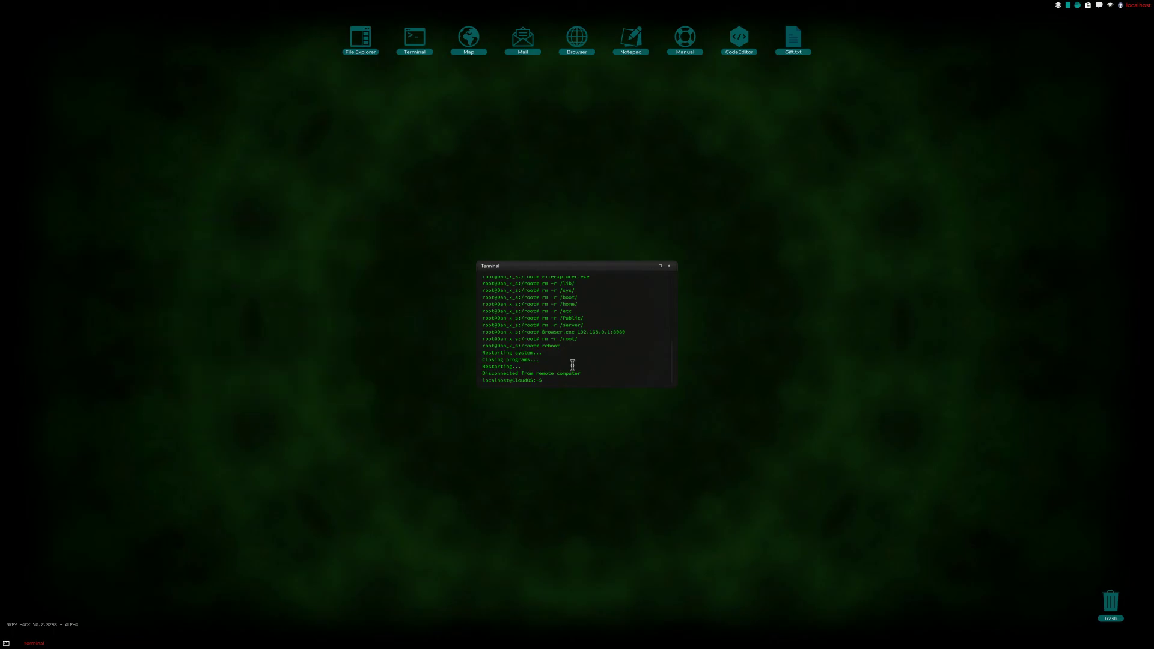